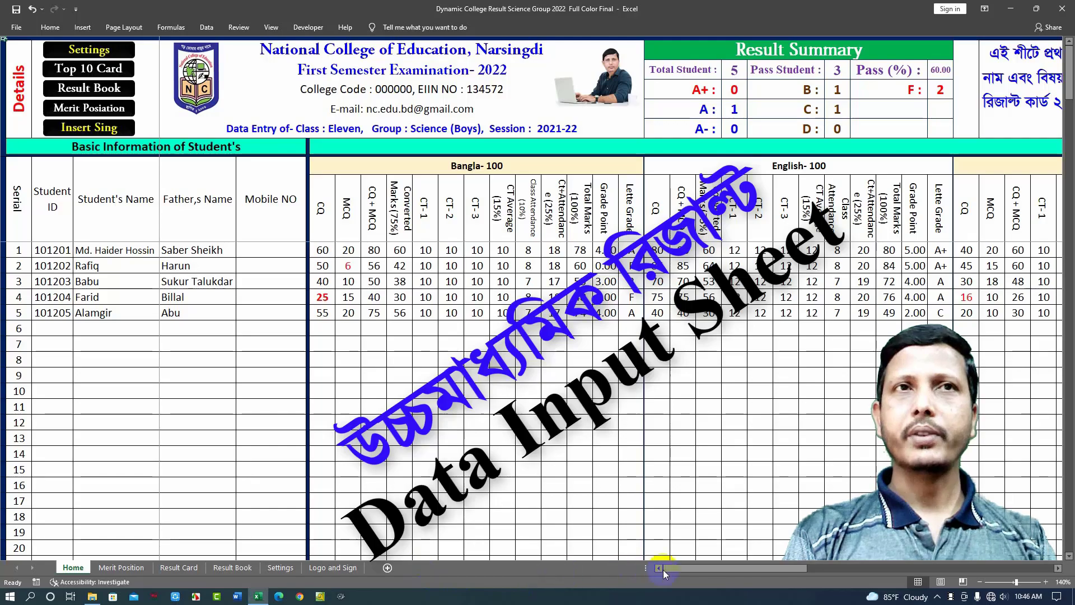
- Browse down through the college workbook's Result Card sheet
mouse_move(788, 567)
mouse_down()
mouse_move(762, 598)
mouse_move(601, 511)
mouse_up()
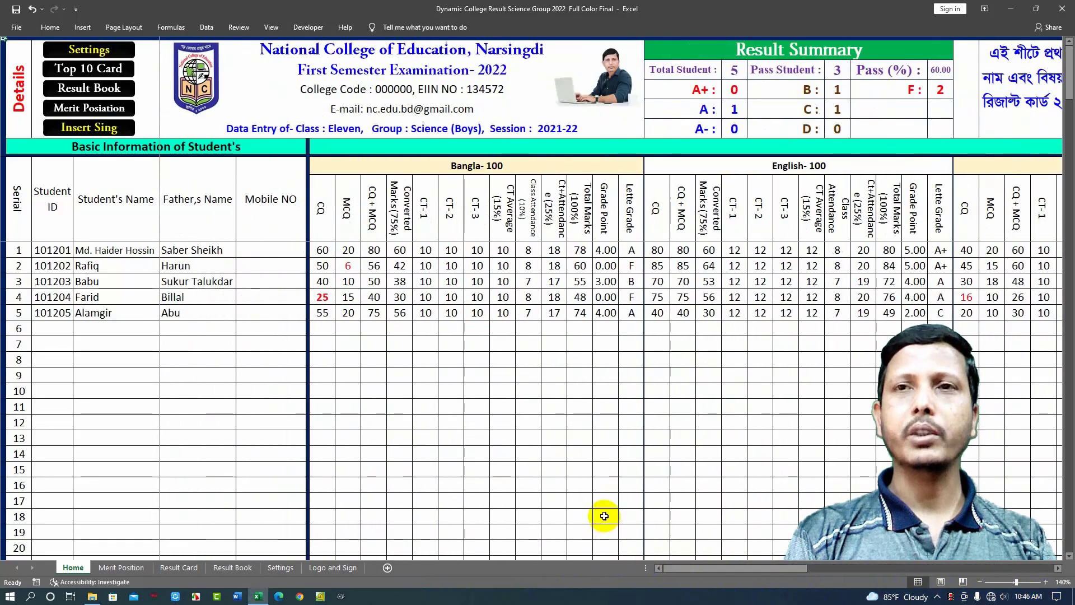
click(73, 71)
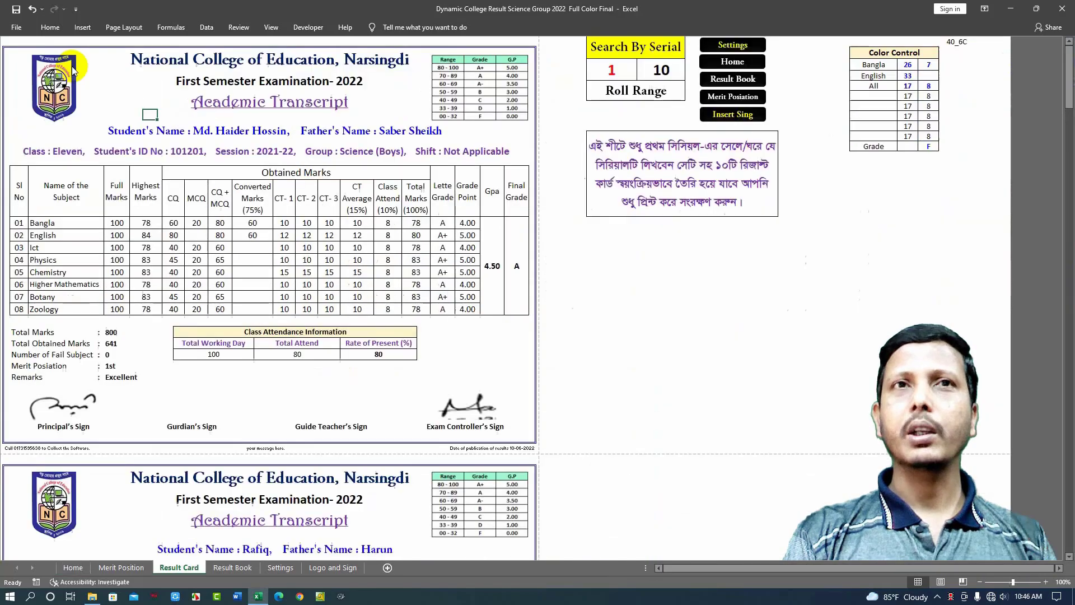
scroll(583, 334, down, 10)
scroll(591, 353, down, 15)
scroll(589, 355, down, 15)
drag(1069, 339, 1069, 101)
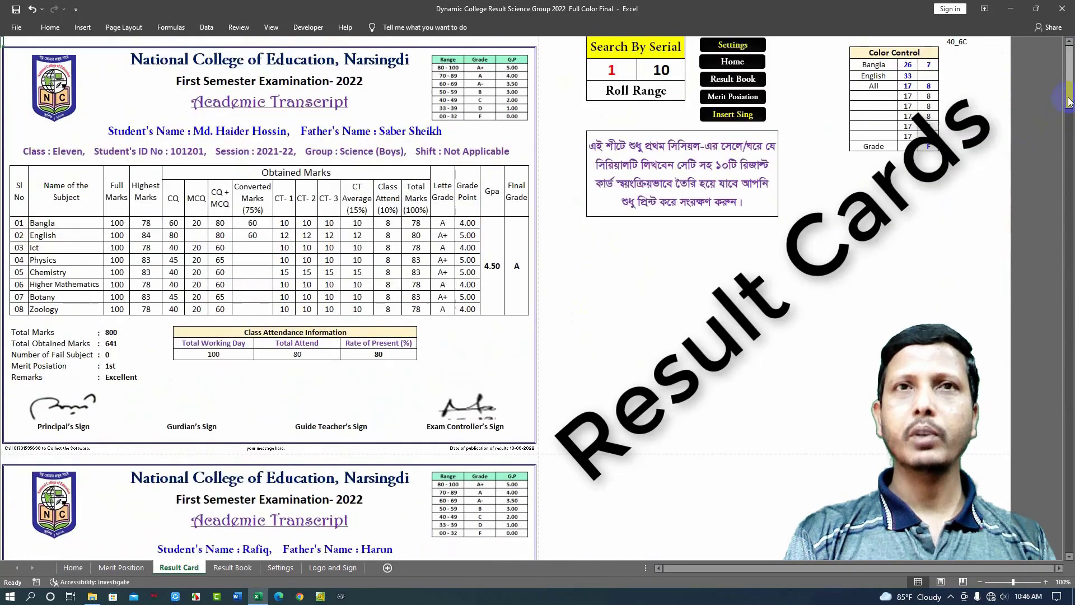
- View the Result Book and Merit Position sheets, then bring up the PEC workbook's result cards
click(718, 77)
scroll(448, 386, down, 5)
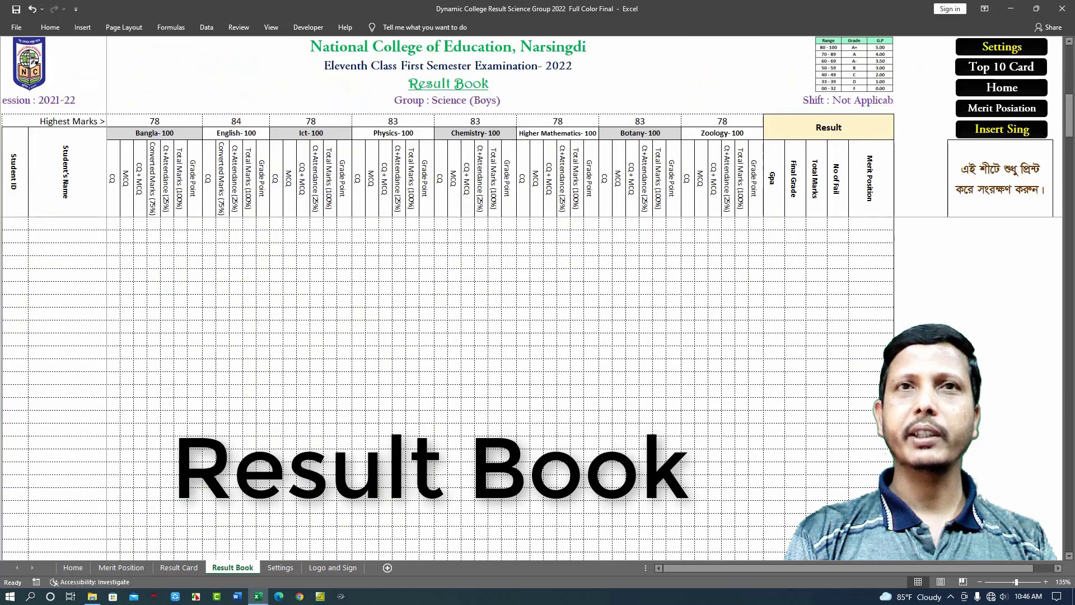
scroll(448, 387, up, 4)
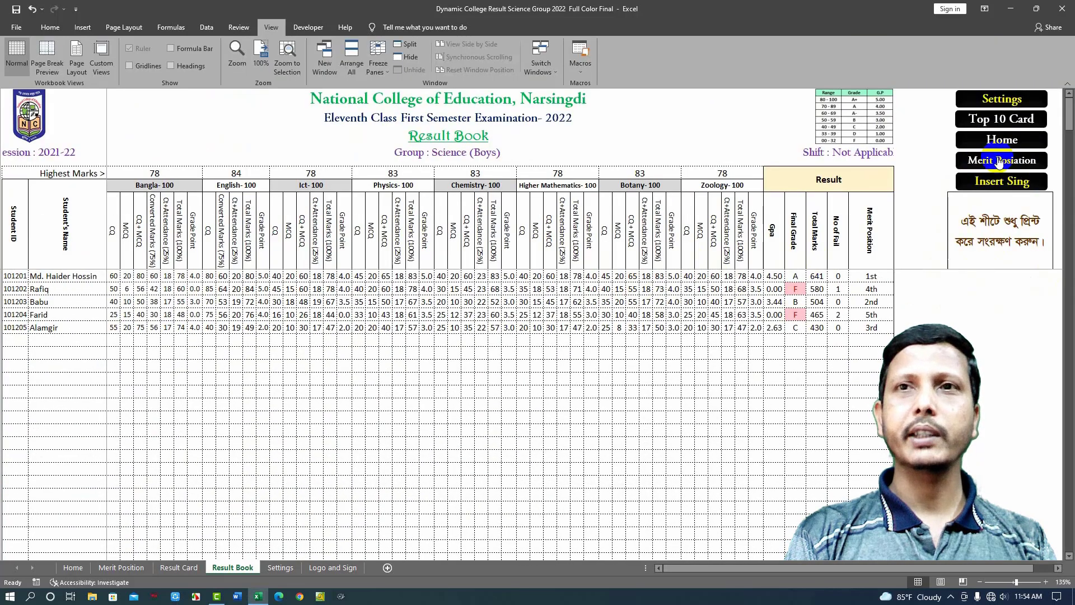
click(930, 173)
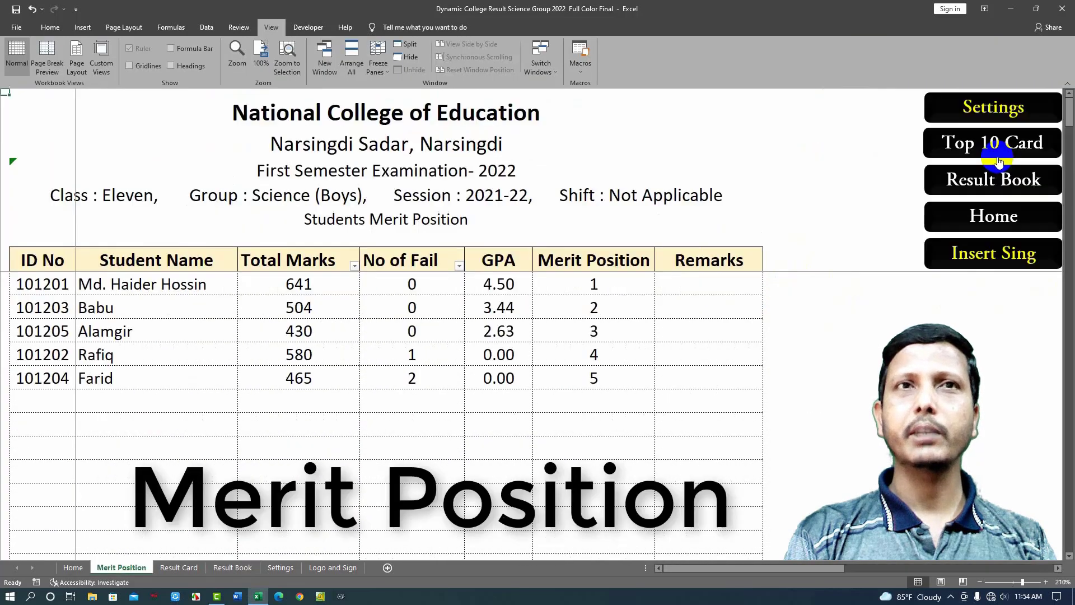
click(996, 217)
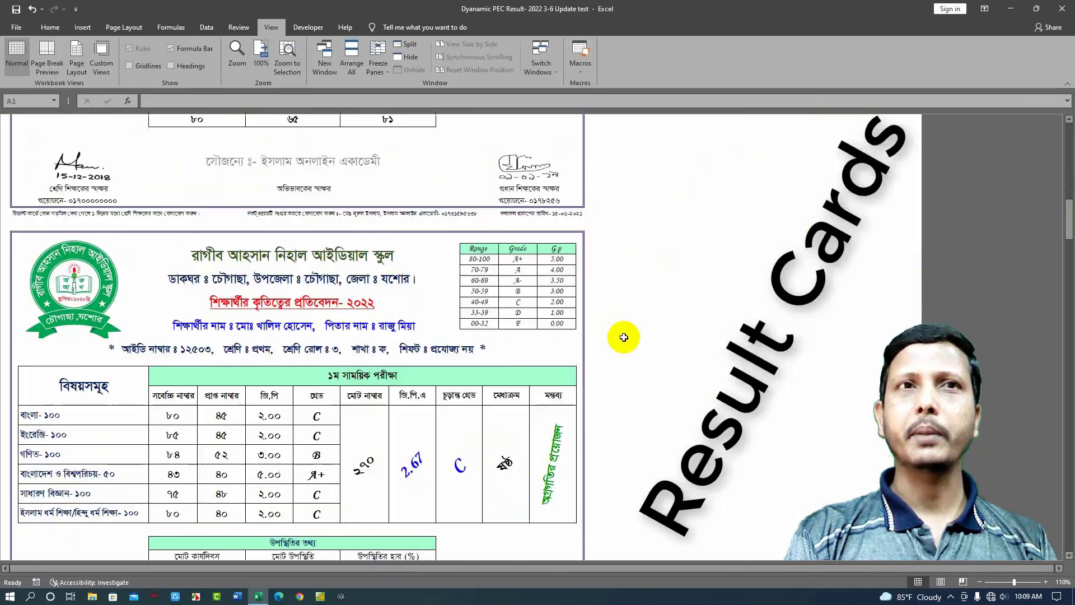
- Scroll back to the top of the Data_Input sheet's student marks list
scroll(619, 336, up, 5)
scroll(619, 336, up, 5)
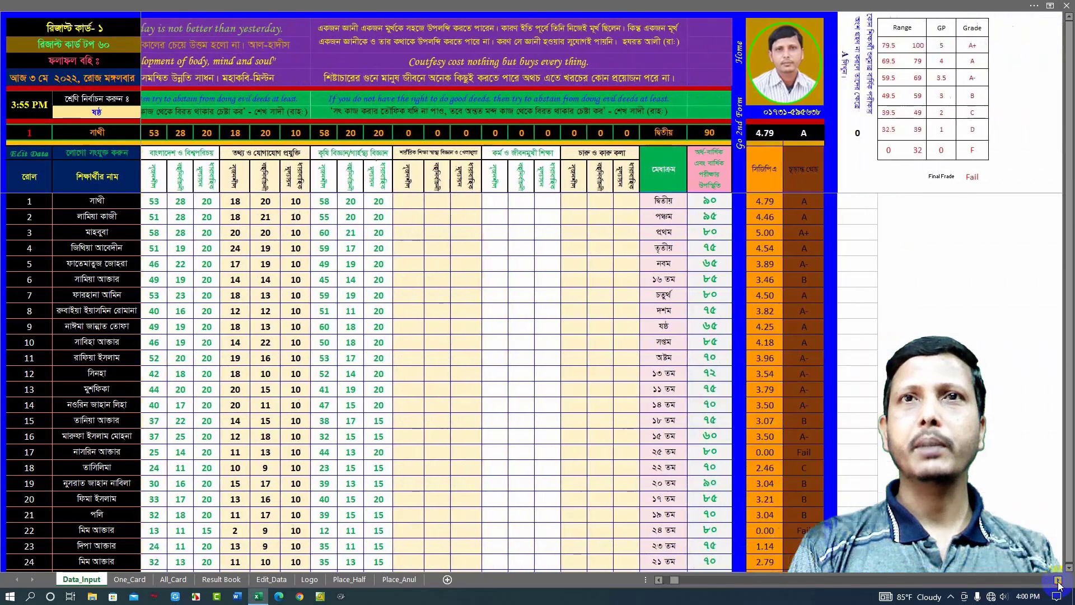
- Scroll through the All_Card result cards, then bring up the Place_Anul sheet
click(659, 580)
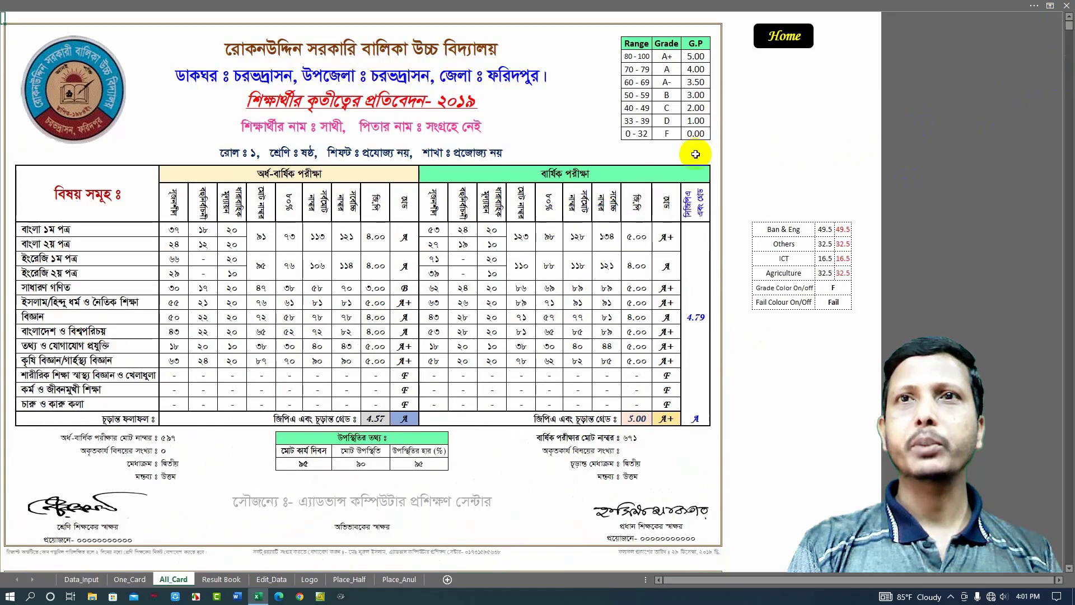
scroll(751, 343, down, 5)
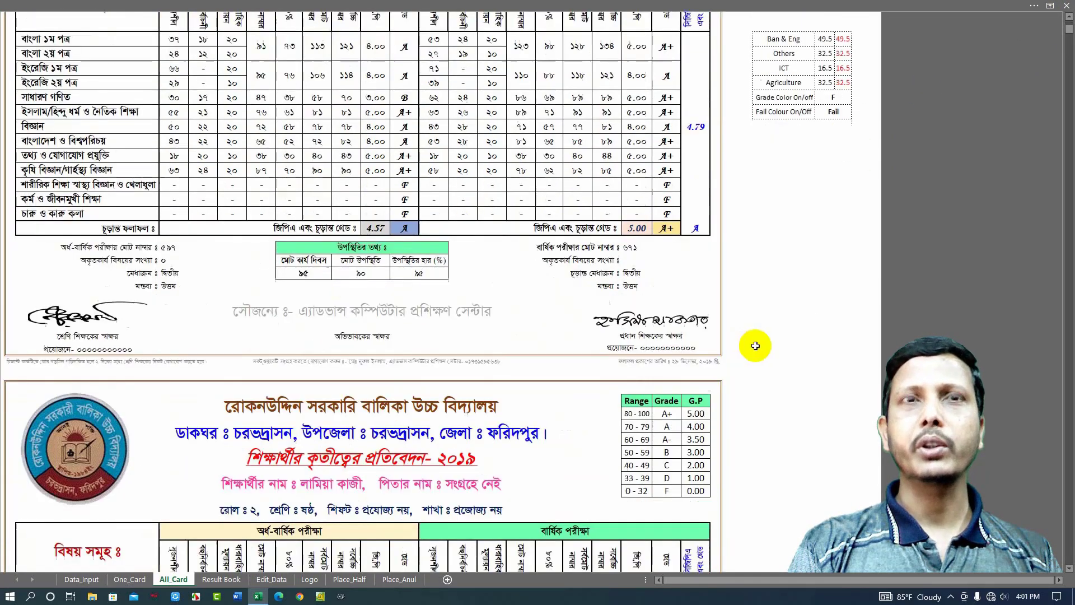
scroll(753, 346, down, 5)
scroll(757, 349, down, 5)
scroll(757, 348, down, 10)
scroll(759, 349, down, 10)
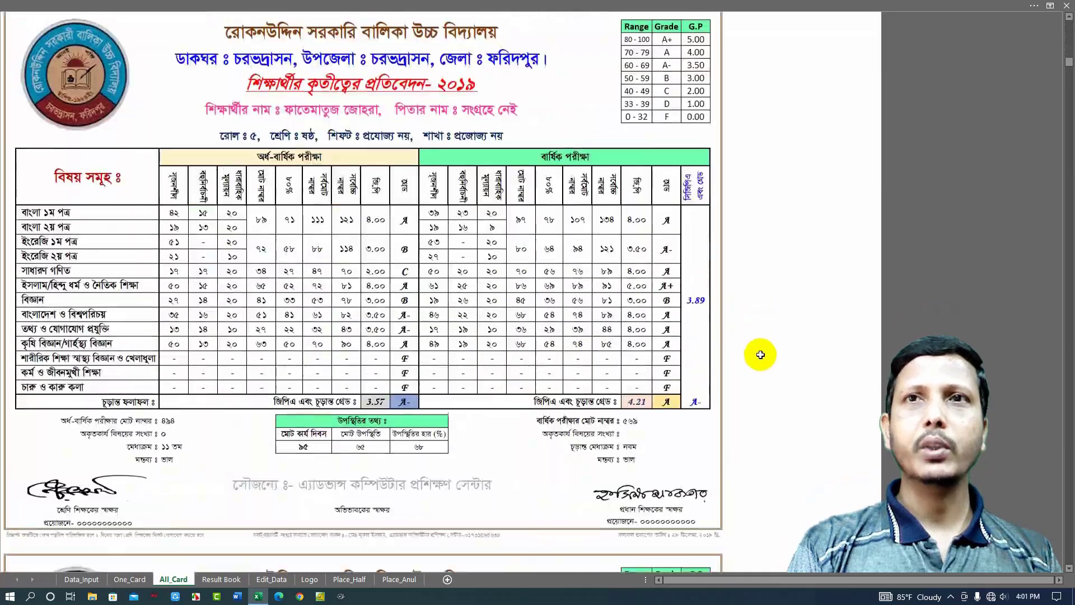
scroll(760, 350, down, 10)
scroll(762, 353, down, 10)
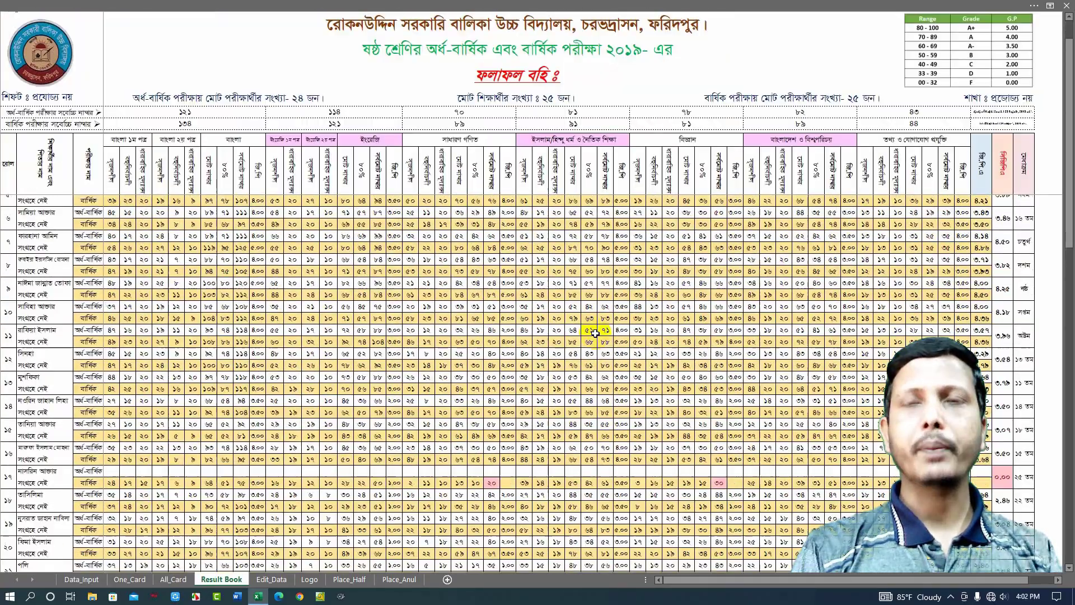
click(399, 579)
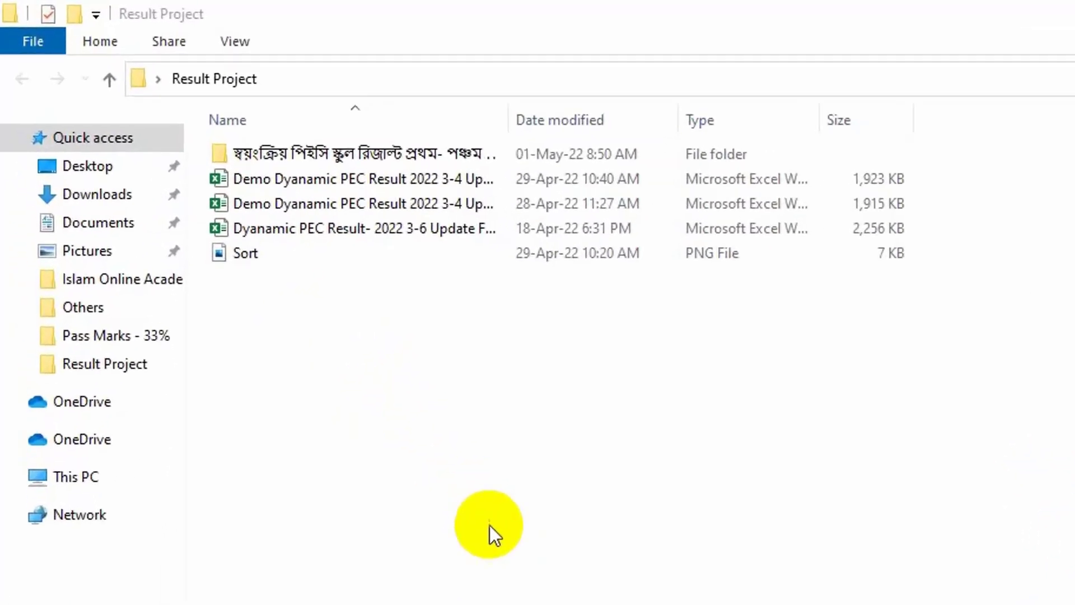
- Open the 'Dyanamic PEC Result- 2022 3-6 Update Fresh' workbook from the Result Project folder
double_click(341, 228)
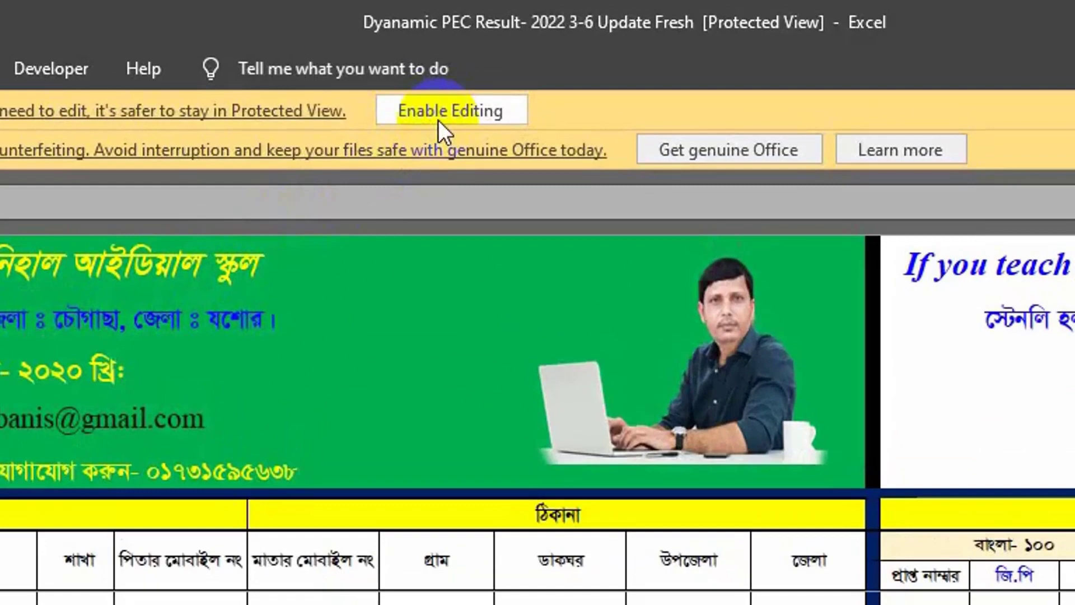
- Enable editing, dismiss the licence bar, and trial-enter 40 Bangla marks in R46 and an ID in C46
click(432, 112)
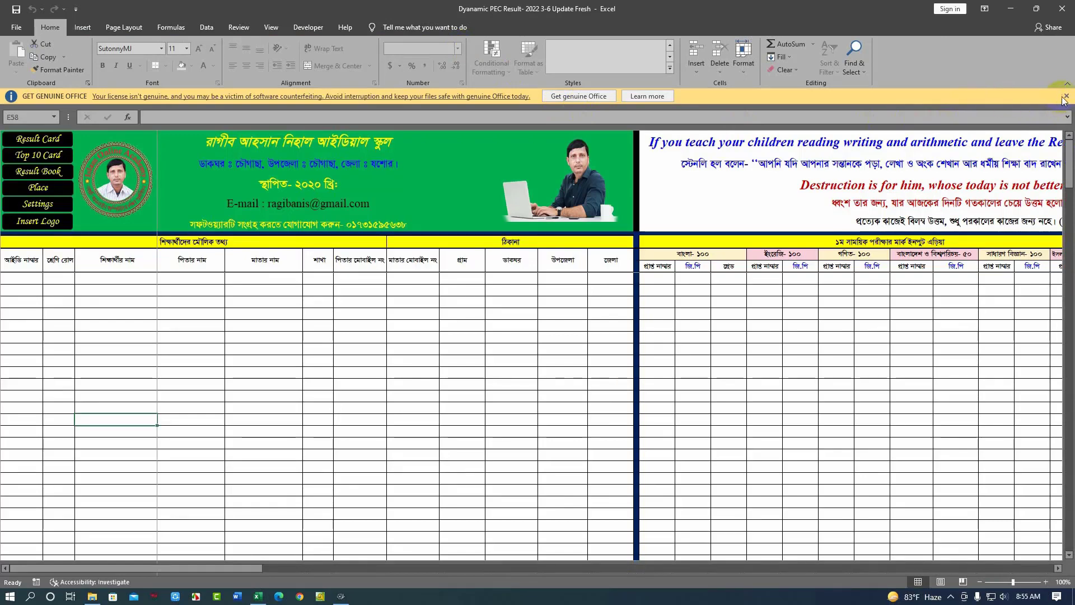
click(1065, 96)
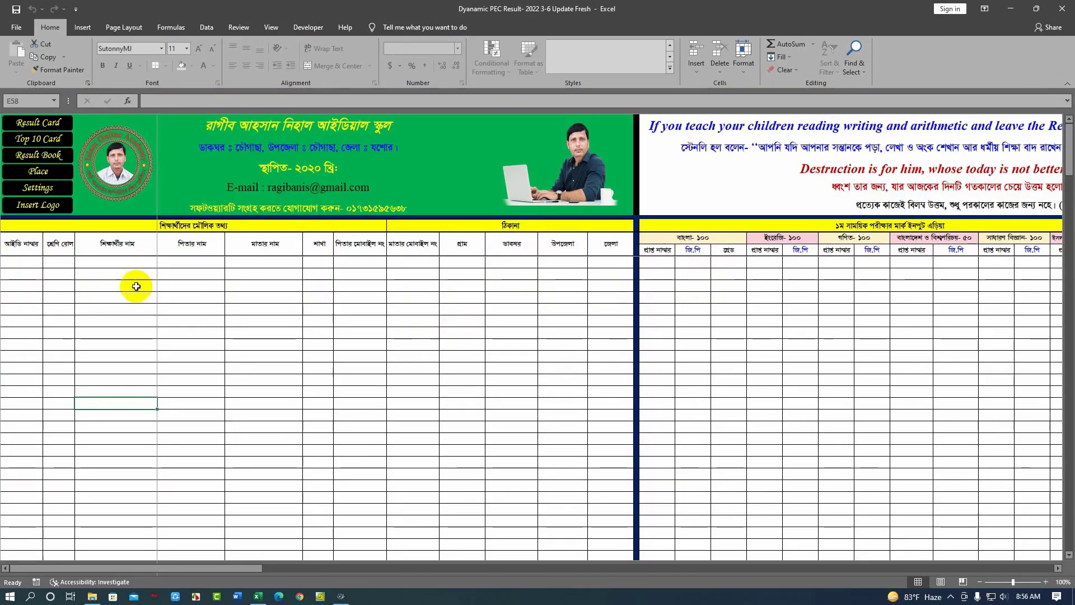
click(659, 259)
text(40)
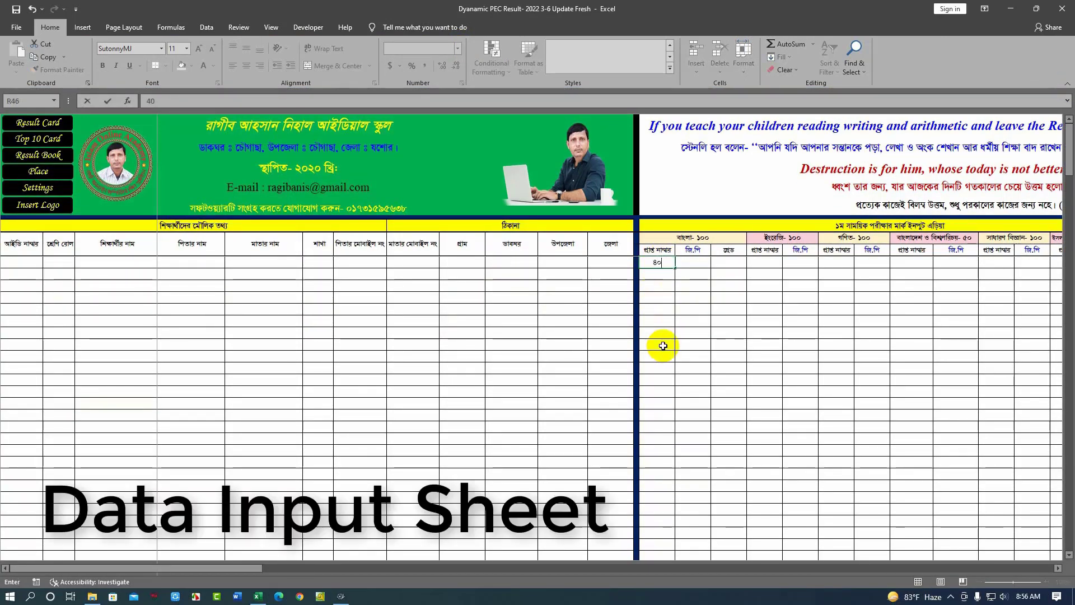
click(651, 346)
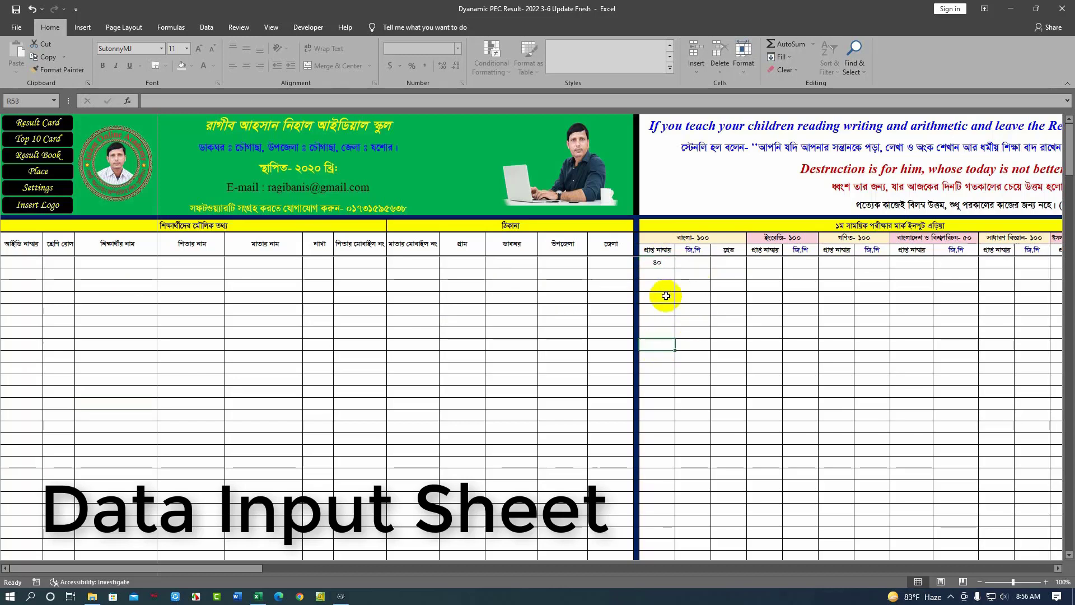
click(20, 261)
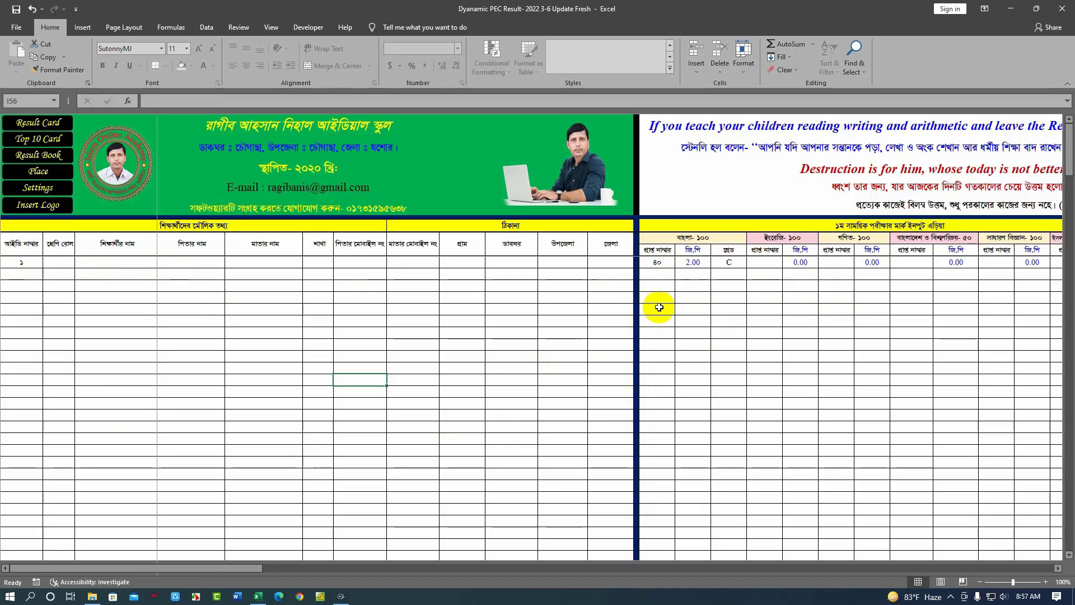
click(20, 261)
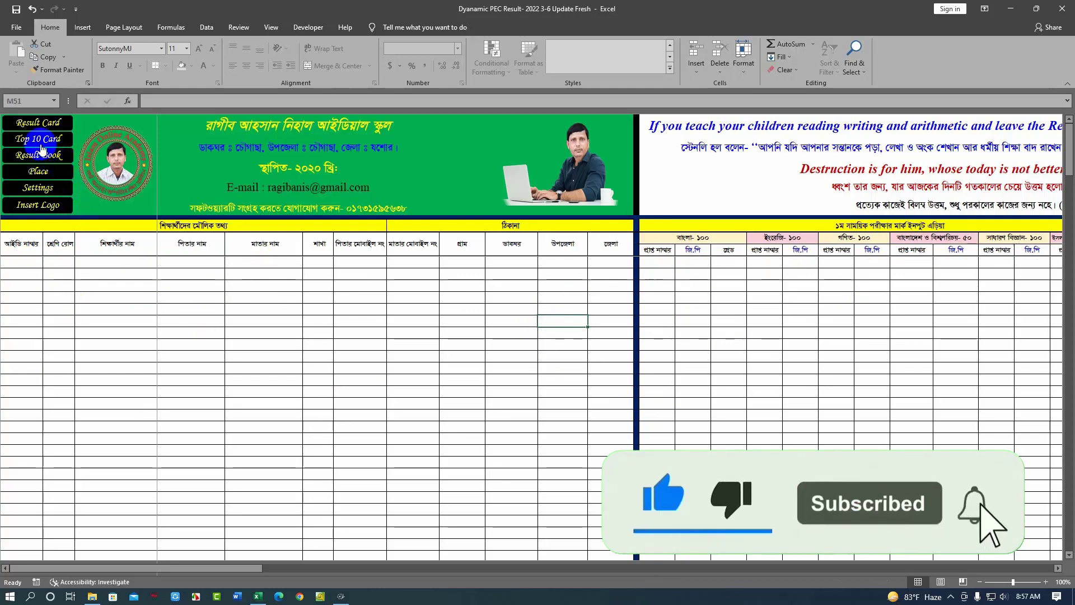
- On the top-10 result cards sheet, set the starting serial to 1
click(35, 135)
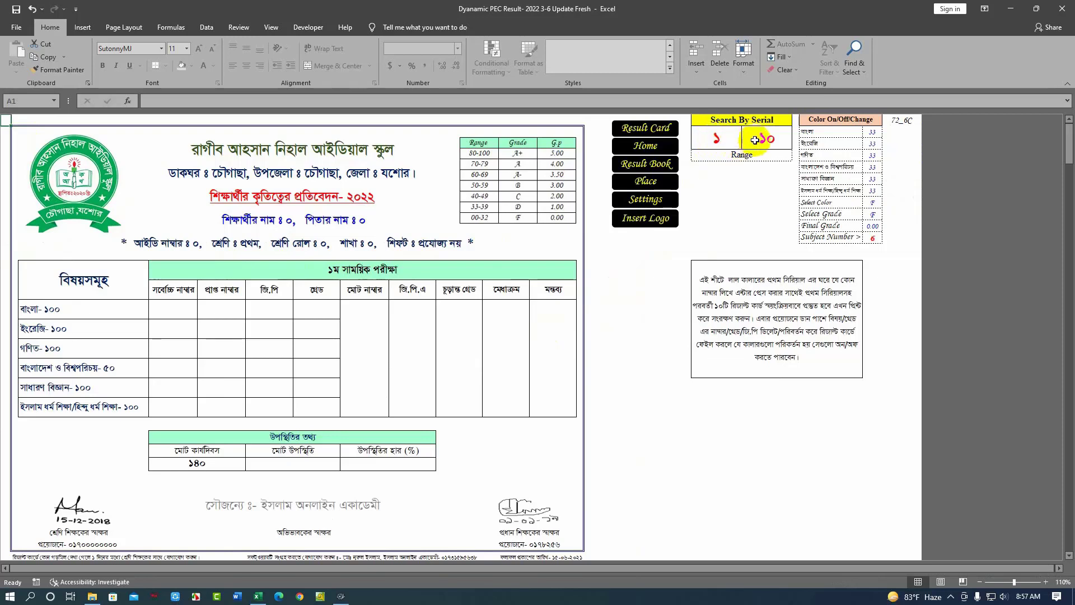
click(716, 139)
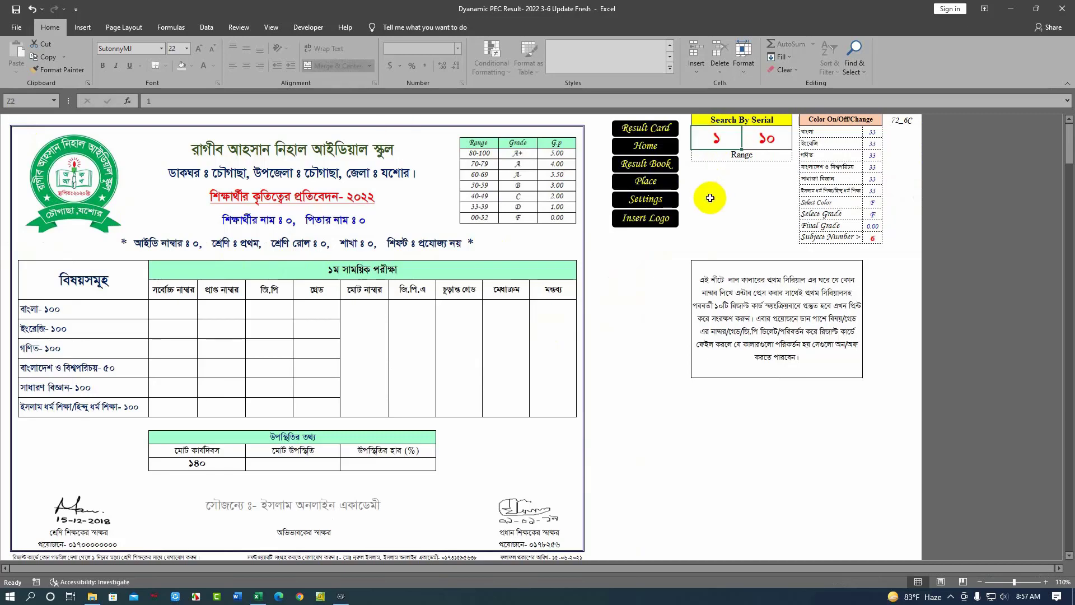
text(1)
key(Return)
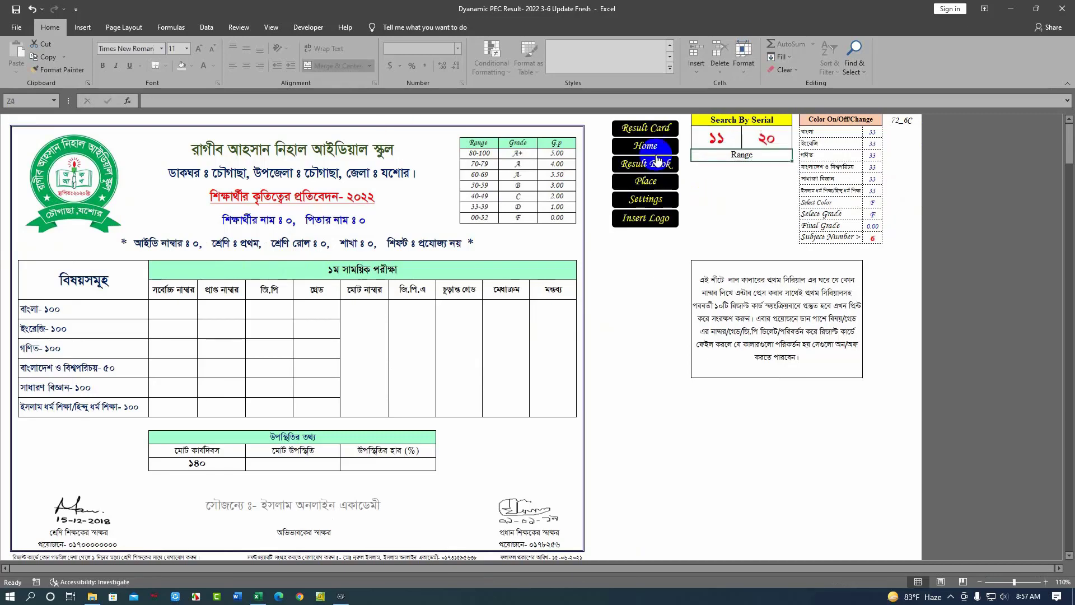
- Review the cards and re-enter 1 as the Search By Serial value so serials 1–10 show
scroll(249, 261, down, 1)
scroll(249, 261, down, 4)
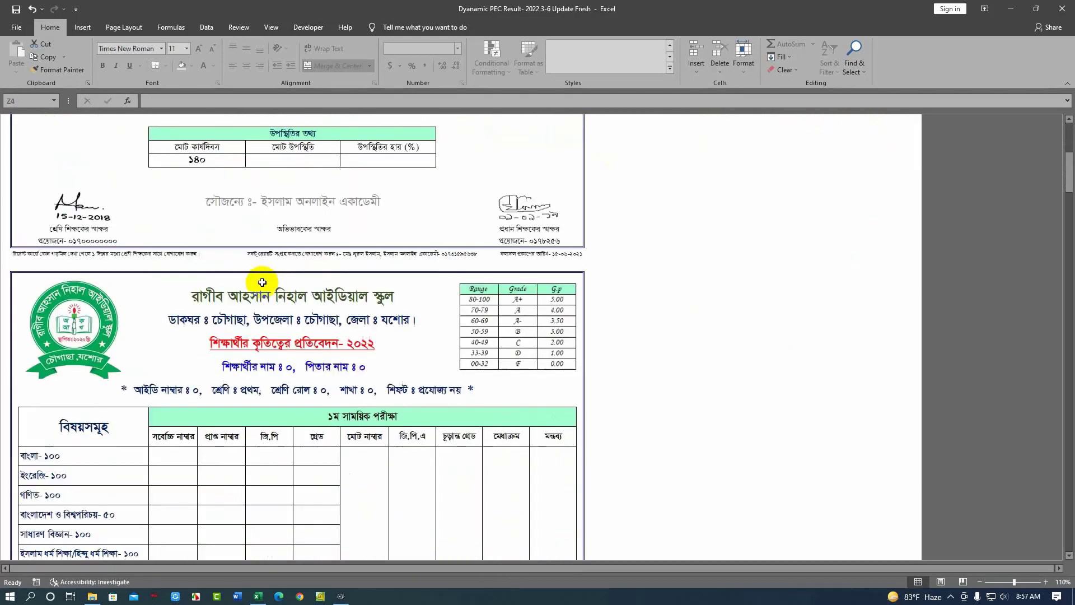
scroll(259, 281, up, 4)
scroll(280, 335, down, 1)
scroll(293, 349, up, 3)
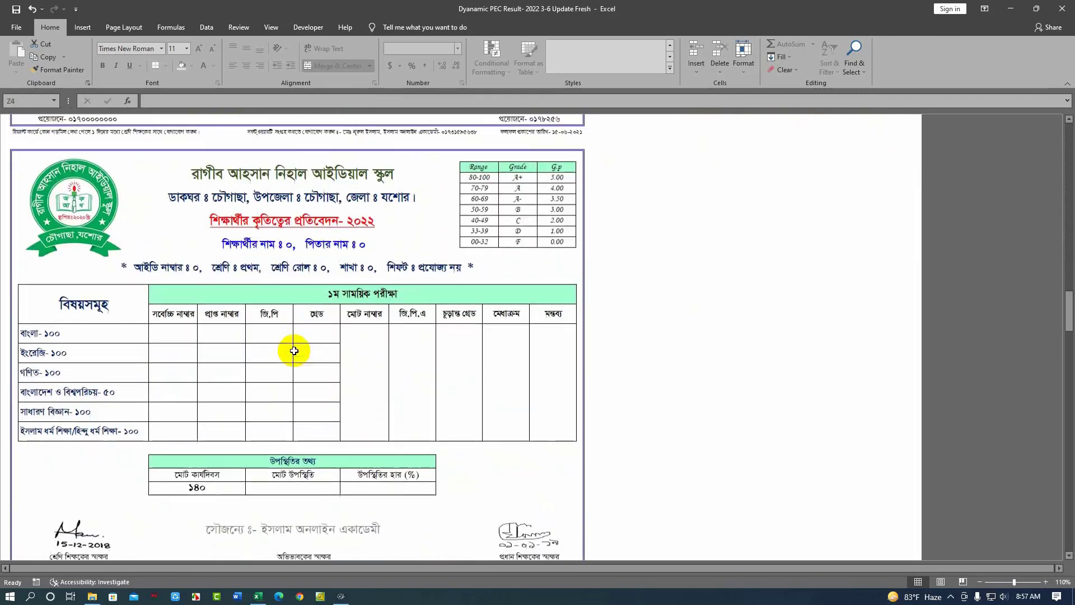
scroll(306, 353, down, 1)
scroll(360, 403, down, 1)
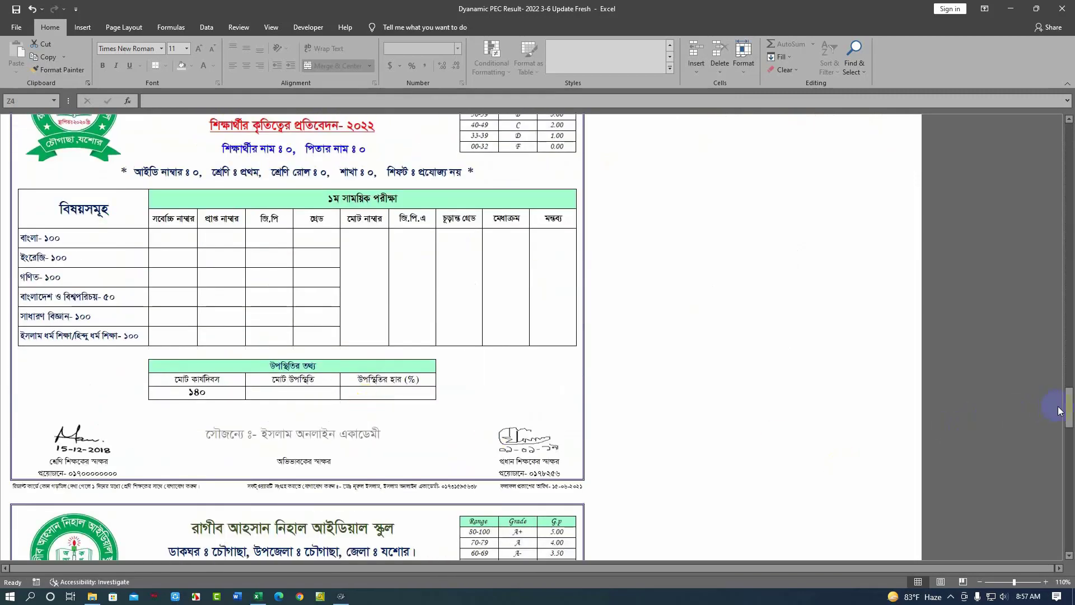
drag(1070, 411, 1070, 134)
click(693, 209)
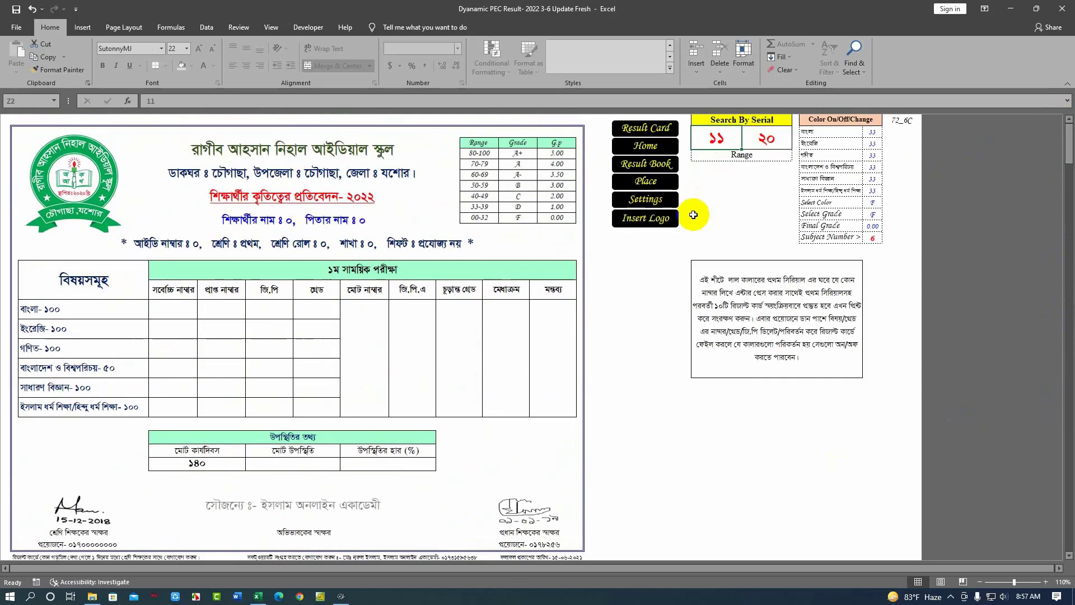
text(1)
key(Return)
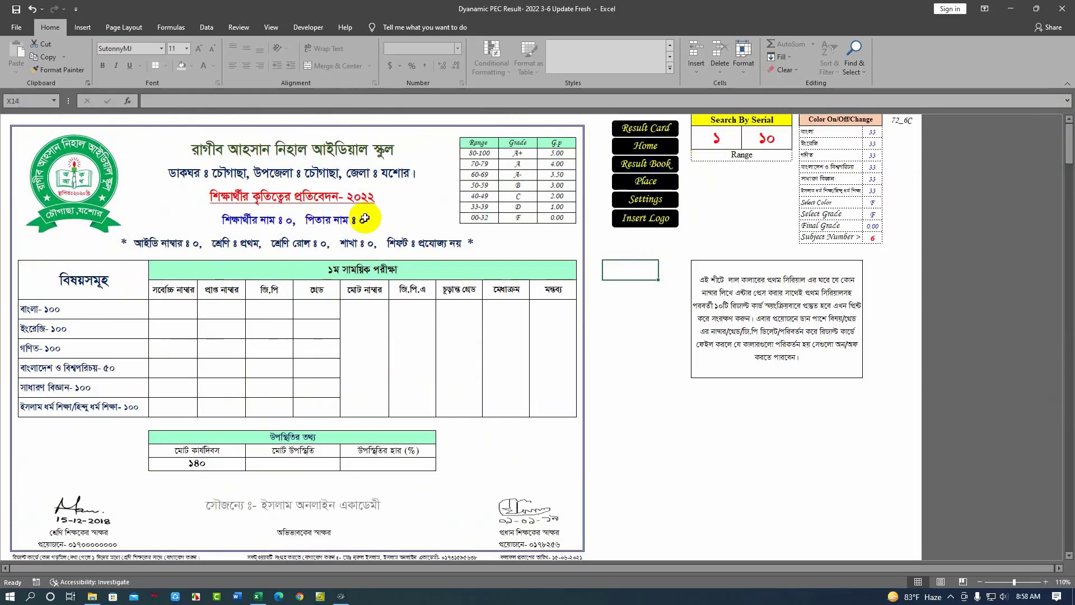
- Go from the Result Book sheet to the Place merit-position sheet
click(645, 162)
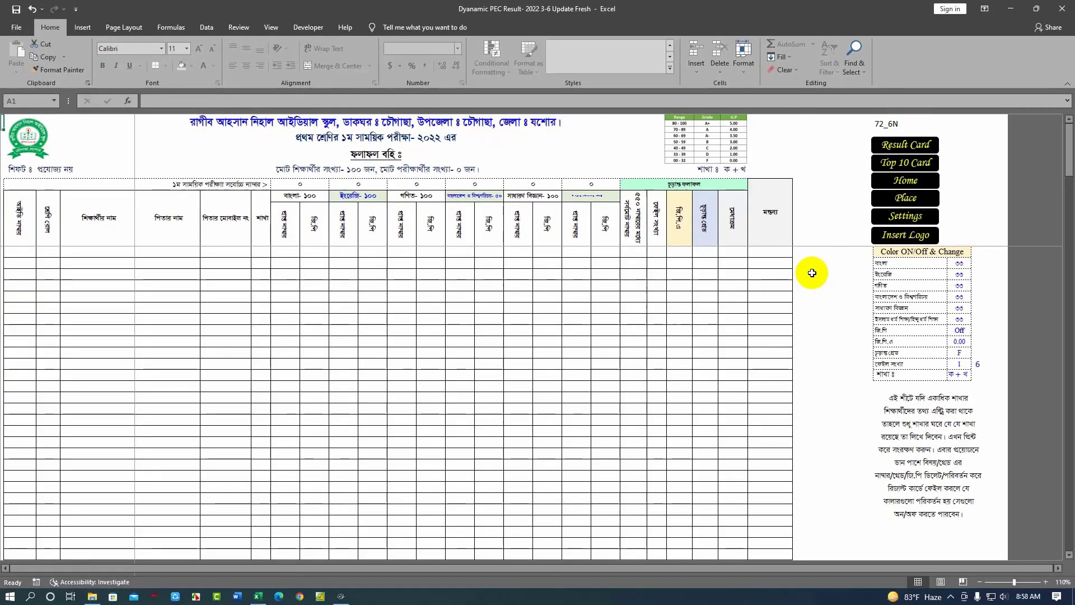
click(900, 204)
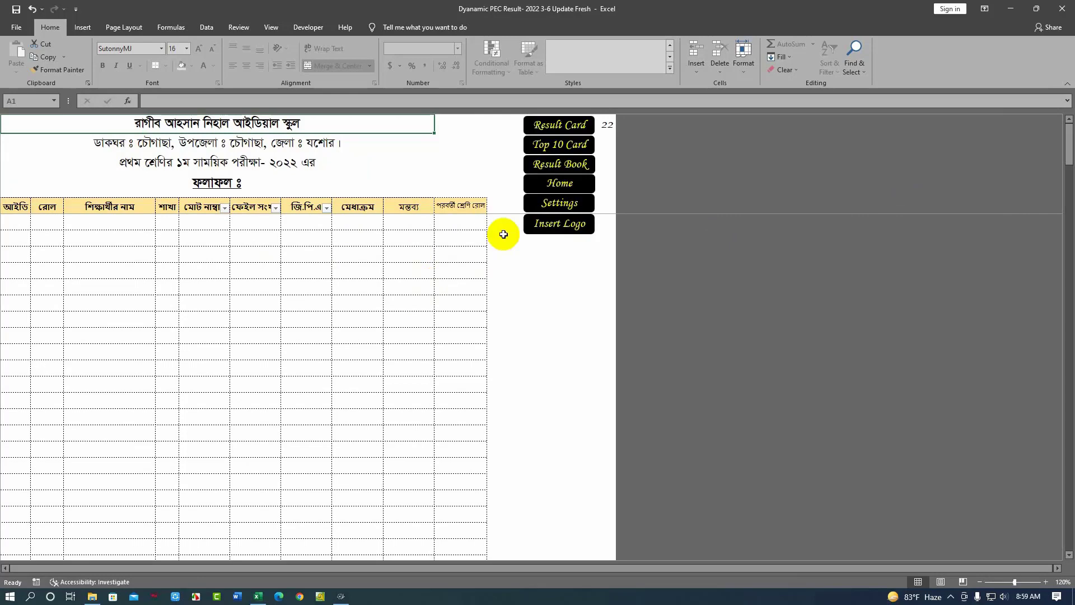
- Show the Settings sheet with subject full marks, six subjects and the grade table
click(552, 206)
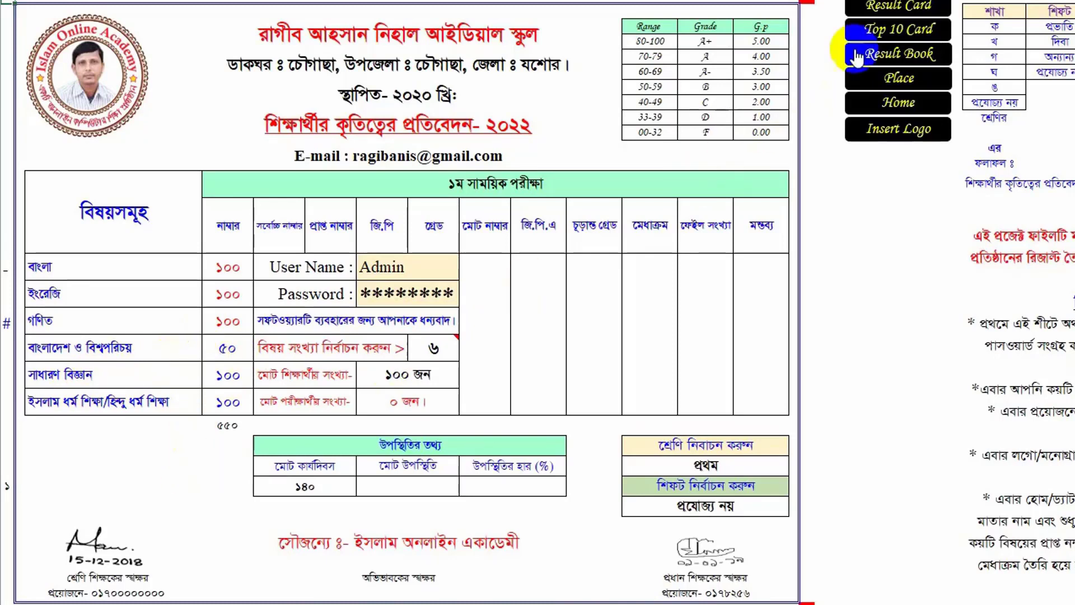
- Return to the student data-entry sheet and jump to its first column with Ctrl+Home
click(912, 21)
click(900, 51)
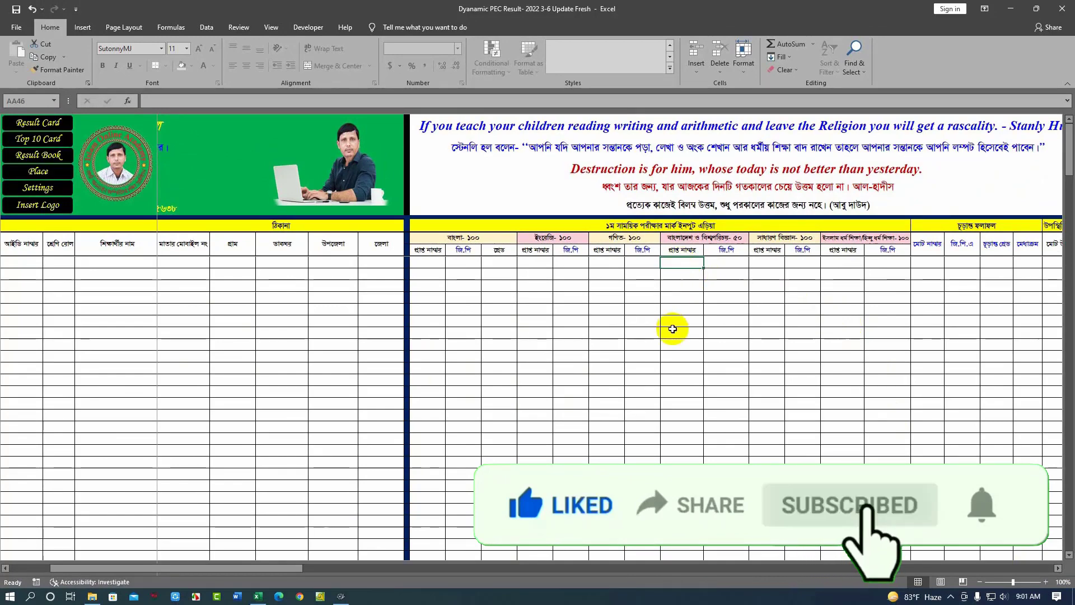
key(ctrl+Home)
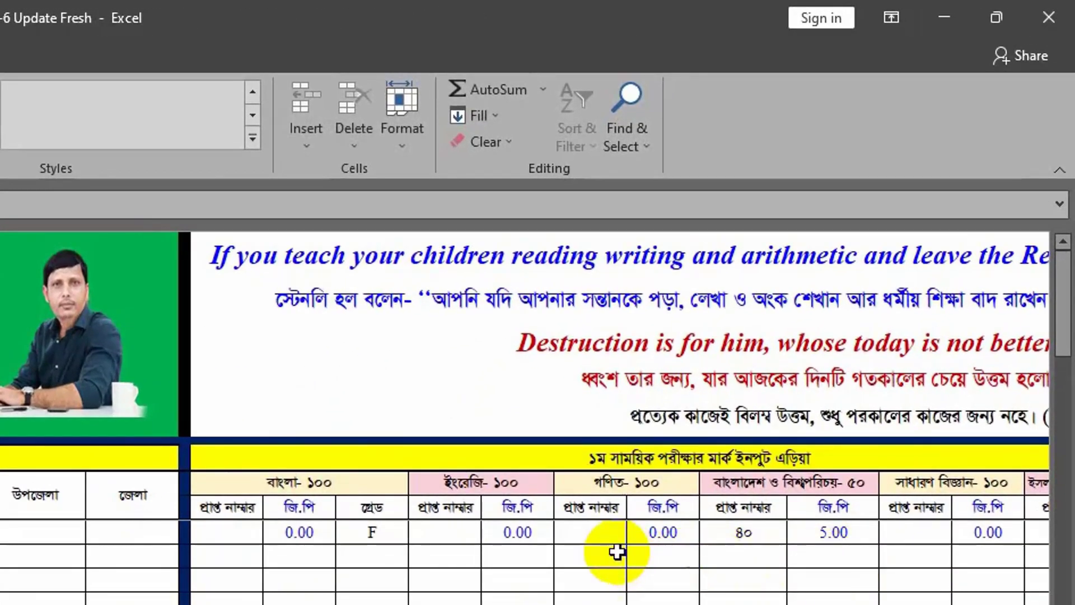
- Enter ৪০ marks for the first student in both গণিত and সাধারণ বিজ্ঞান
click(590, 532)
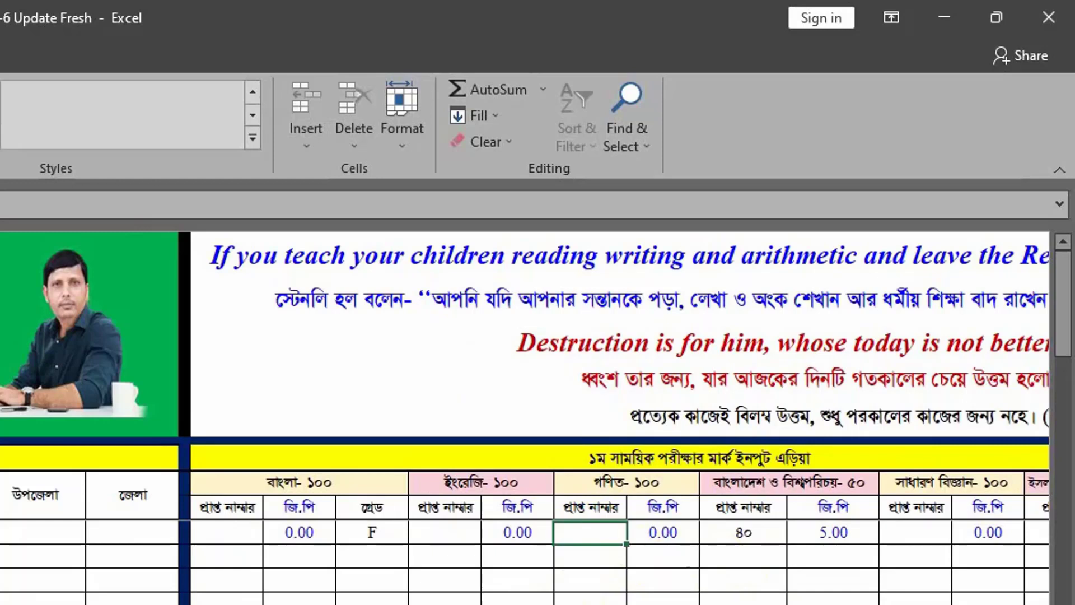
text(৪০)
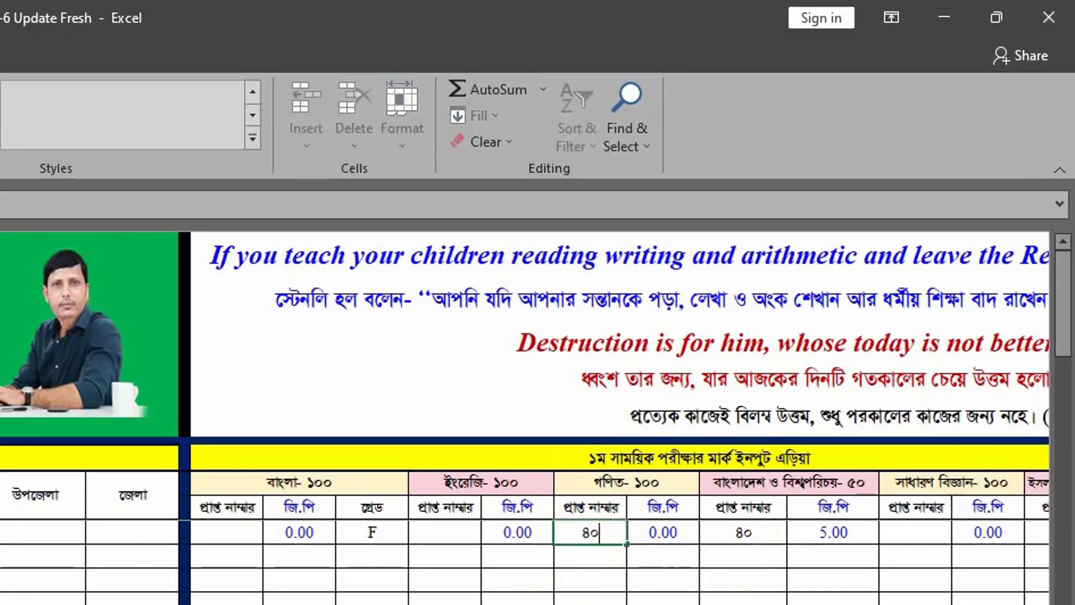
key(Return)
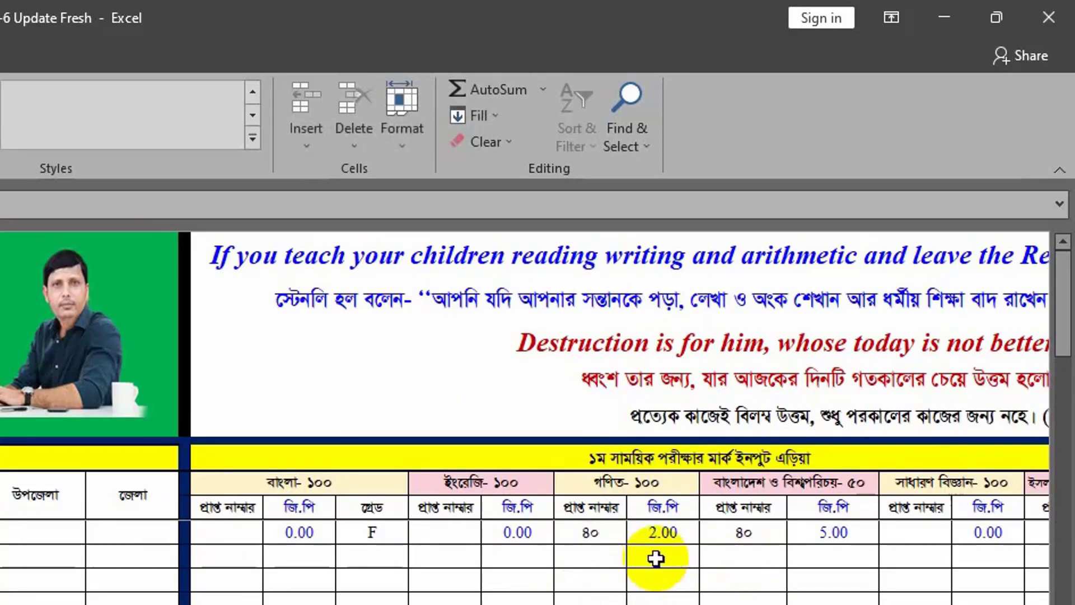
click(915, 532)
text(৪০)
click(965, 532)
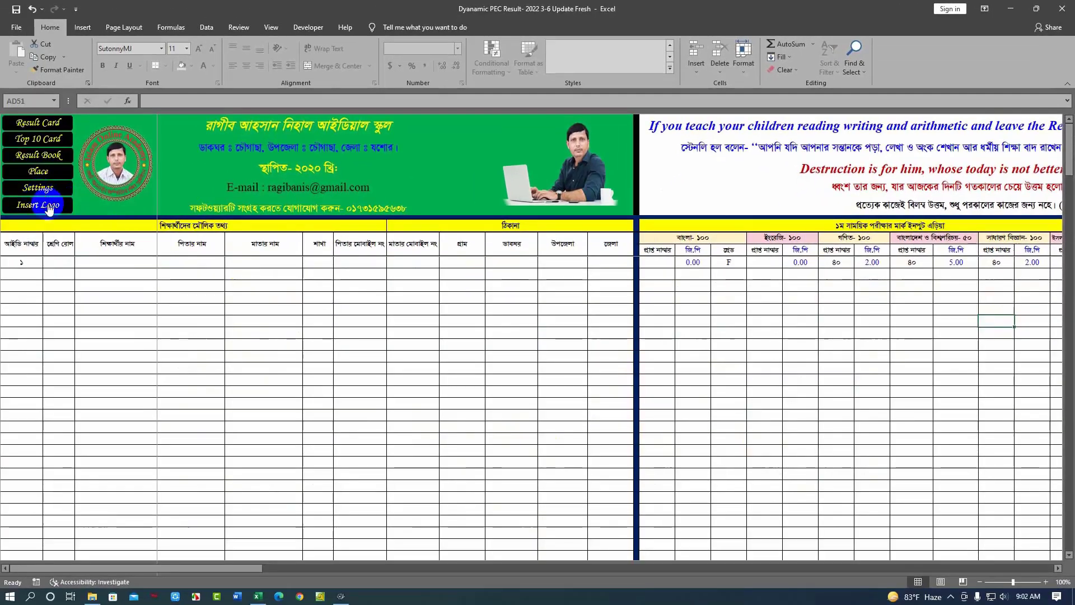
- Set General Science full marks to 50 on Settings and check the updated grades
click(38, 189)
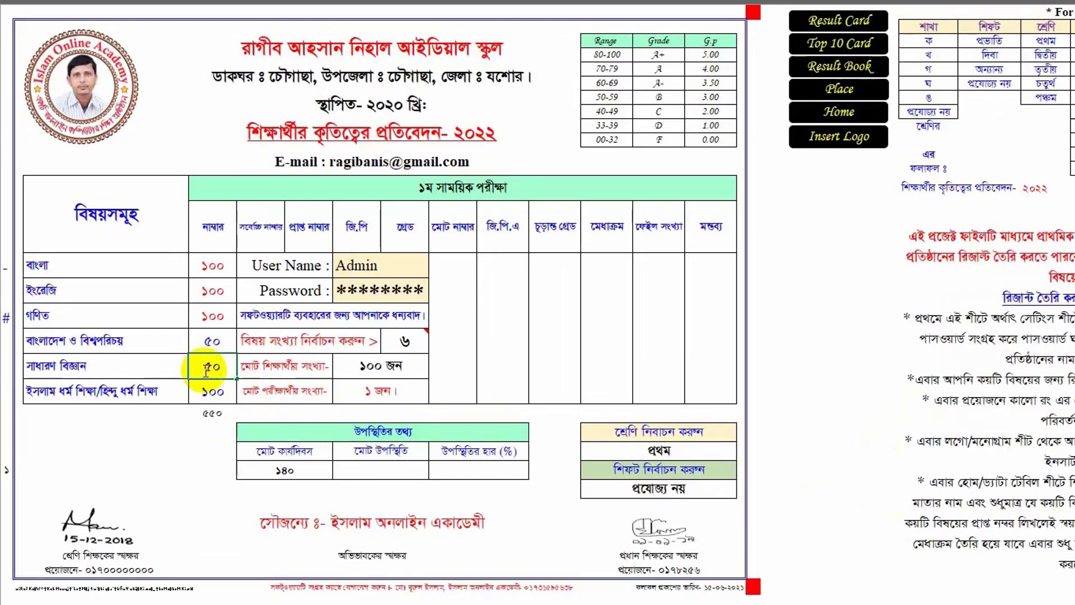
click(213, 453)
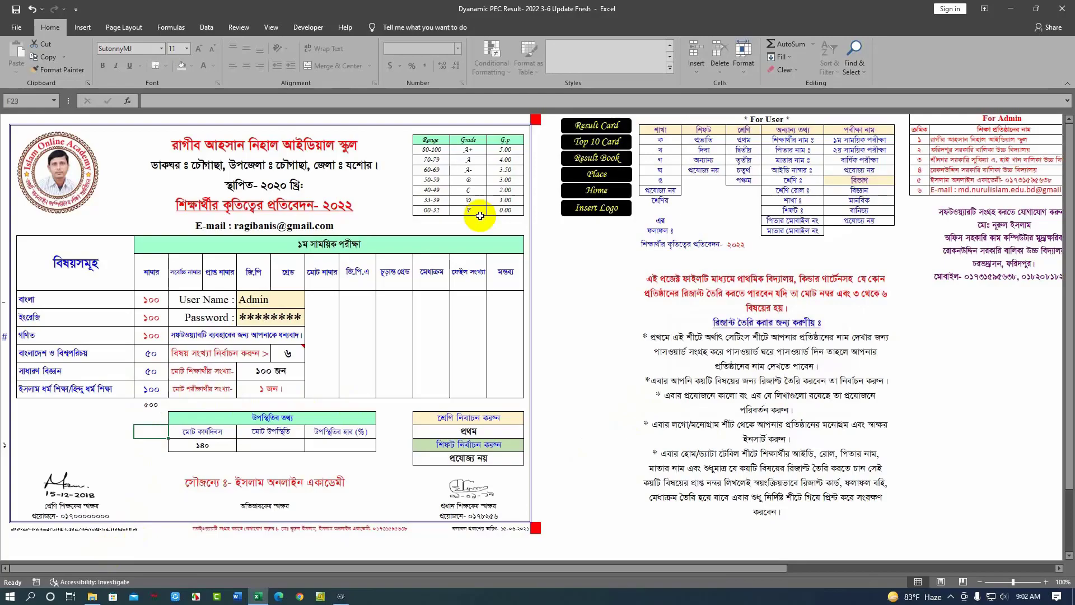
click(597, 189)
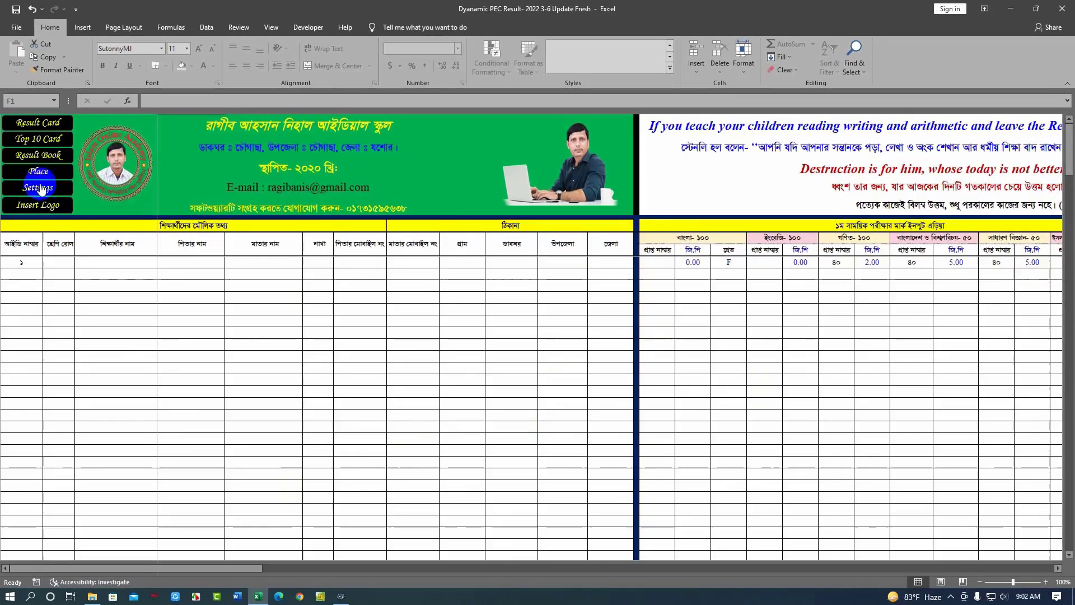
- Back on Settings, review the subject-count setting showing ৬ subjects
click(40, 189)
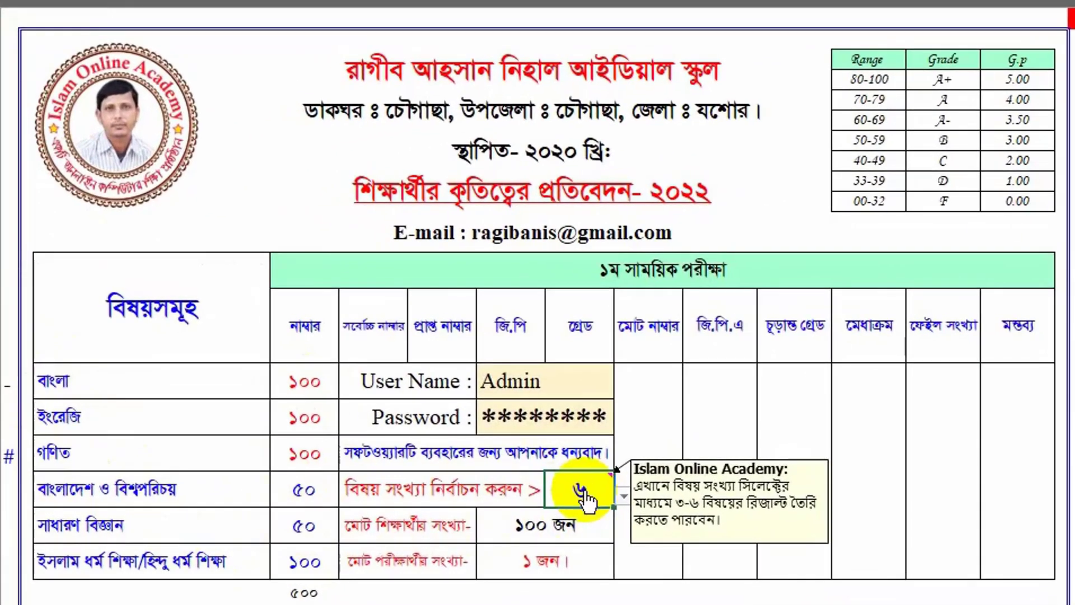
click(299, 360)
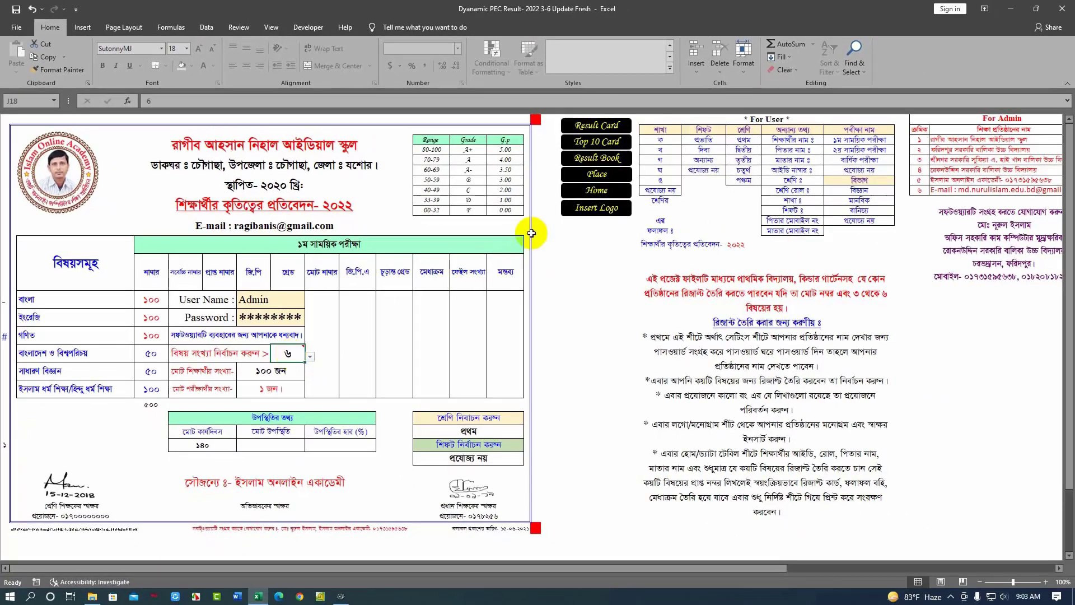
click(598, 183)
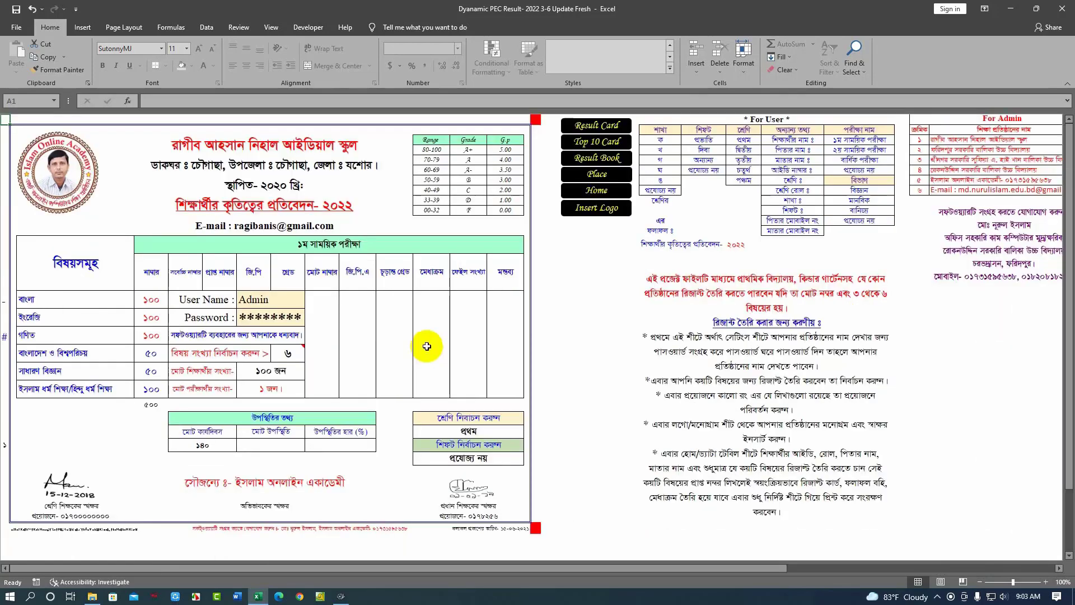
- Change the result card's exam name to বার্ষিক পরীক্ষা from the dropdown
click(312, 246)
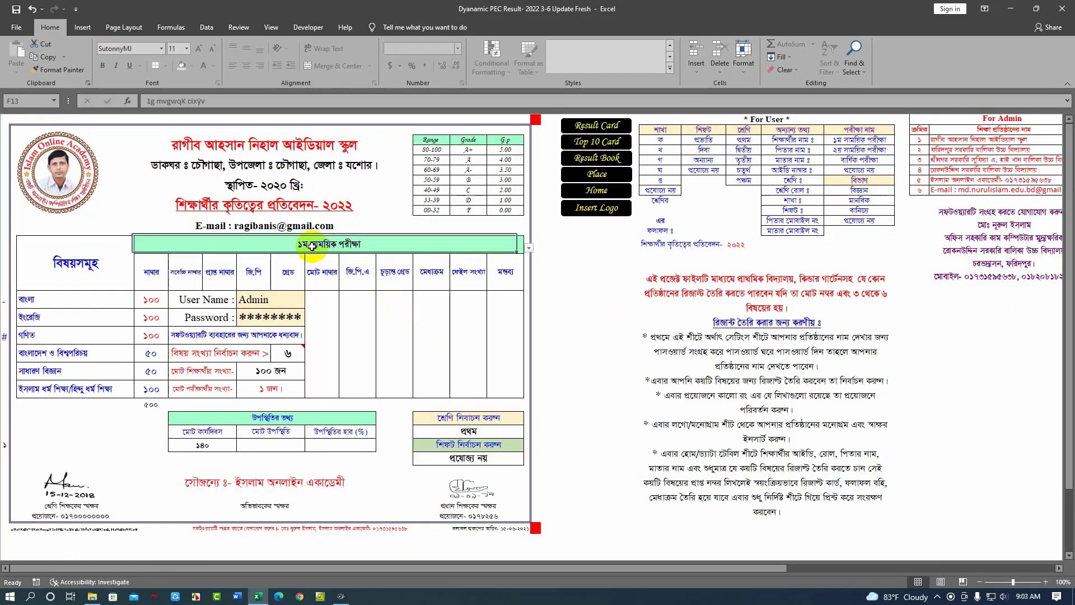
click(529, 247)
click(222, 270)
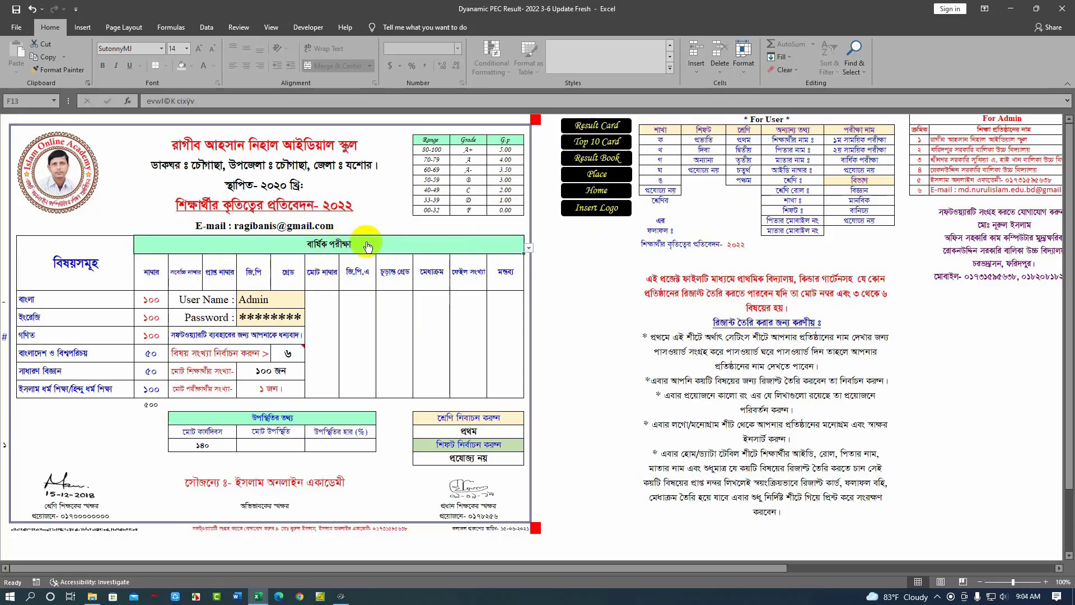
- Set the class to চতুর্থ from the class dropdown on Settings
click(452, 435)
click(529, 433)
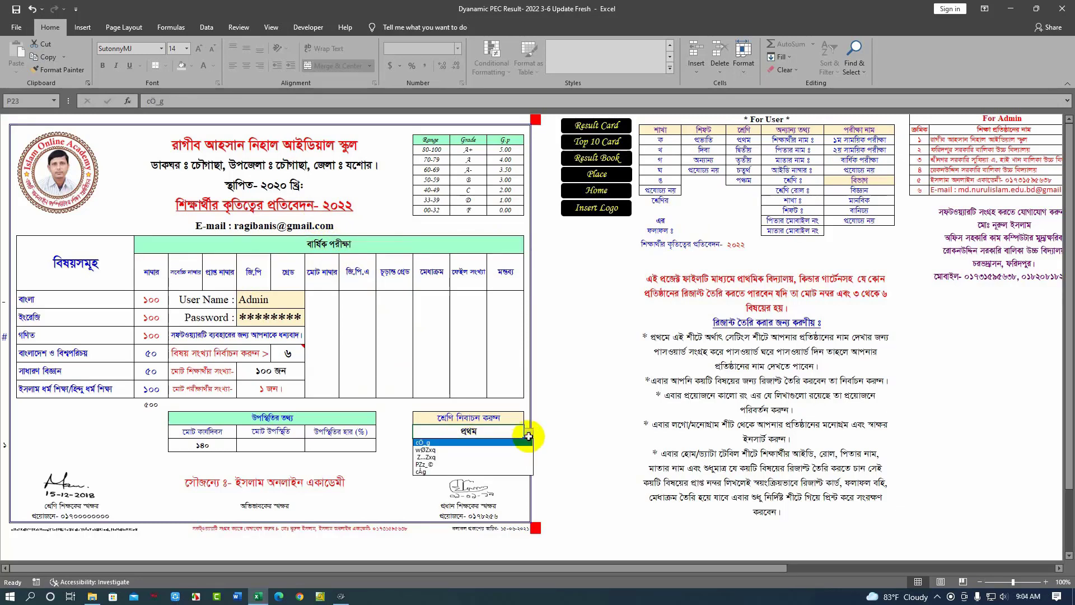
click(471, 465)
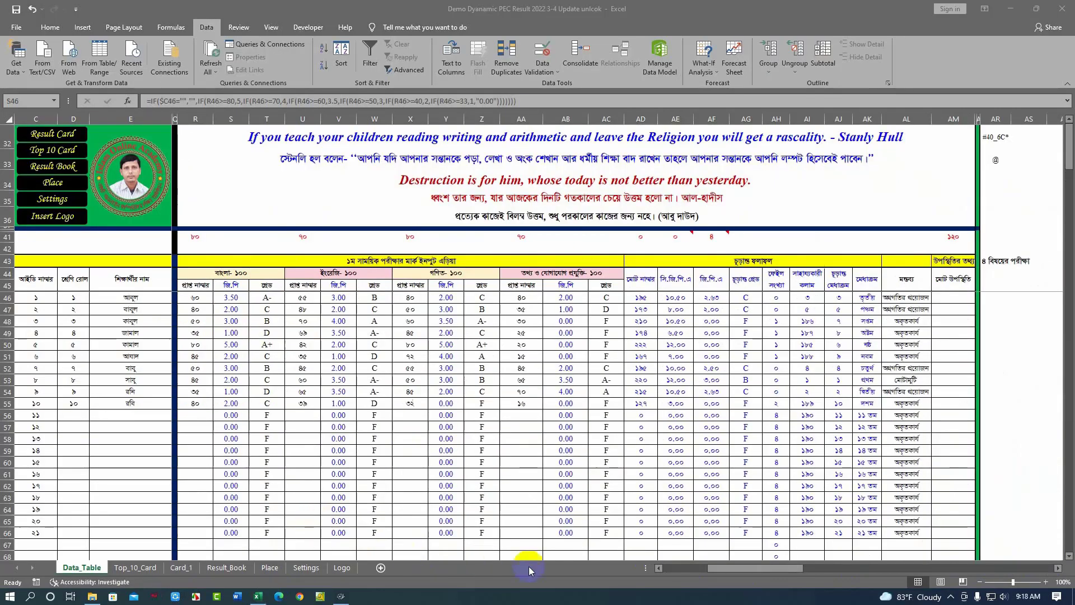
- Browse the Top_10_Card and Logo sheets, then return to Data_Table
click(694, 570)
key(ctrl+Page_Down)
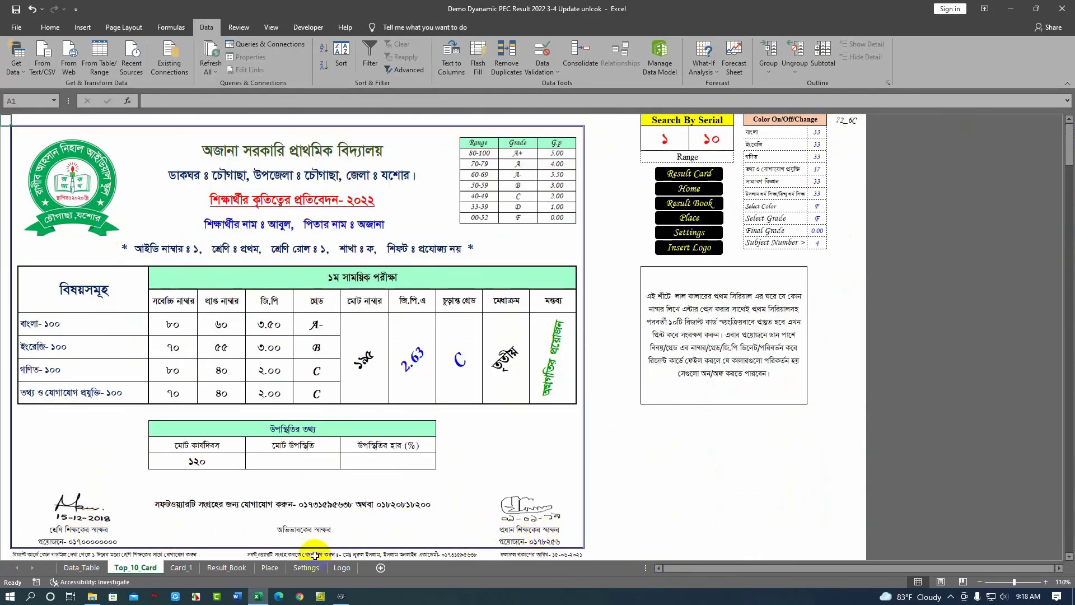
click(341, 568)
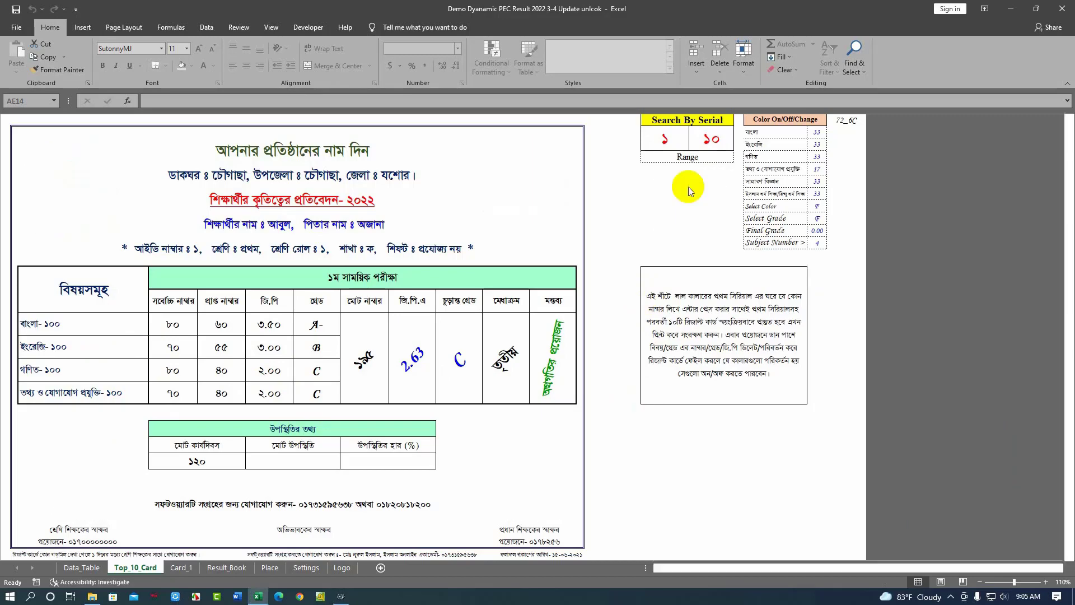
key(ctrl+Page_Up)
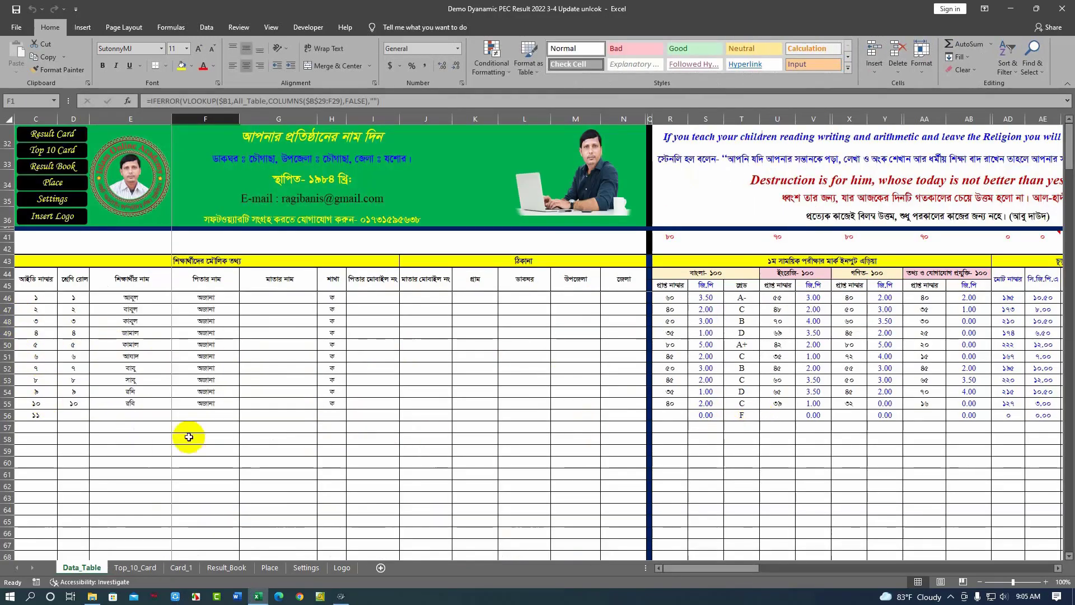
- Delete the extra serial ১১ in row 56 and review the Top 10 result cards
click(39, 415)
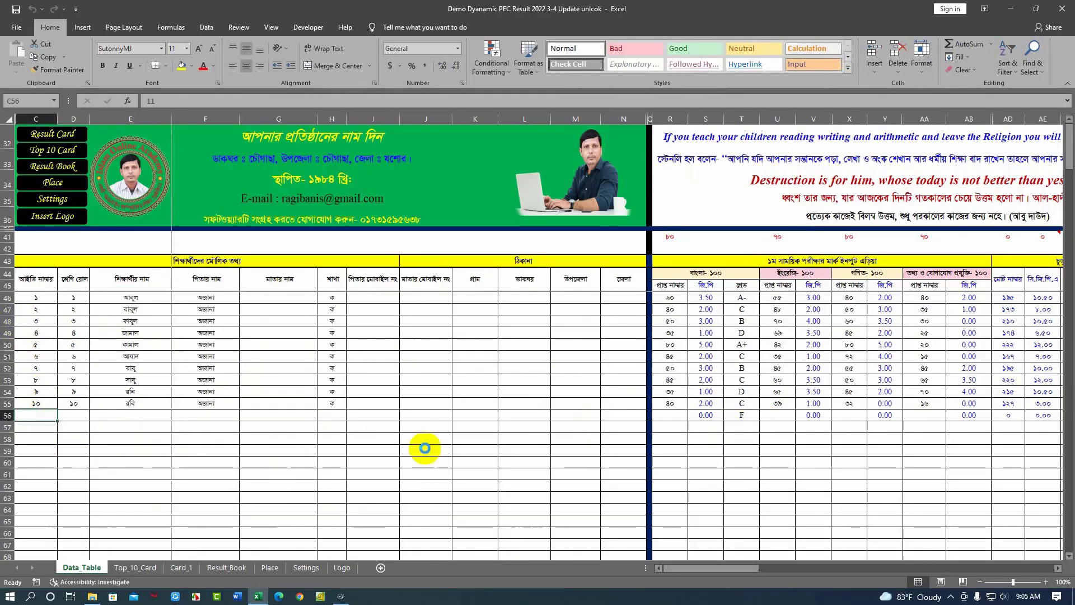
key(Delete)
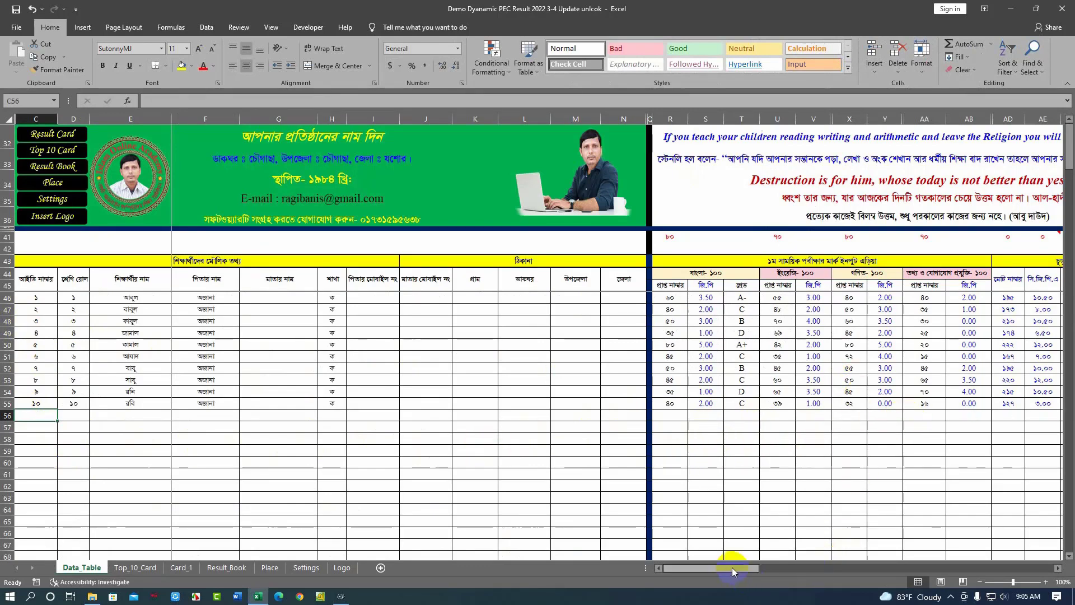
drag(733, 571, 692, 588)
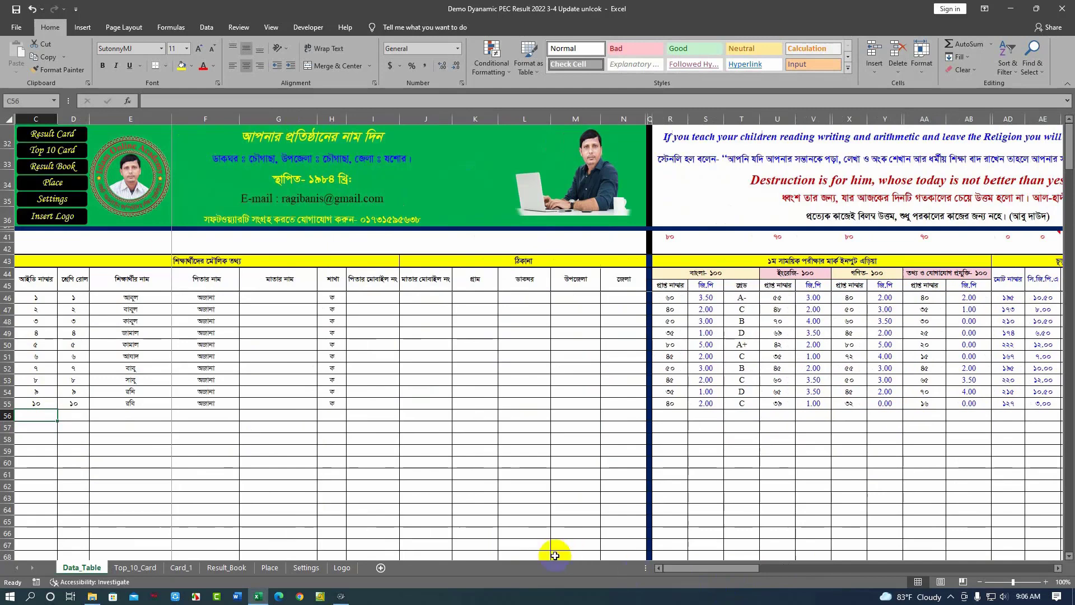
click(48, 149)
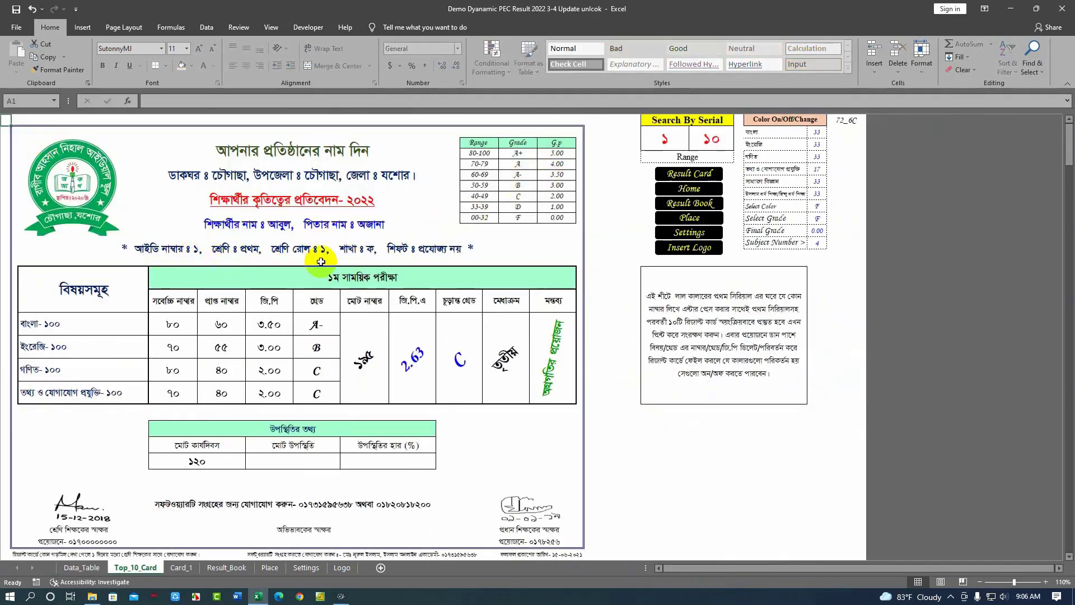
scroll(321, 261, down, 1)
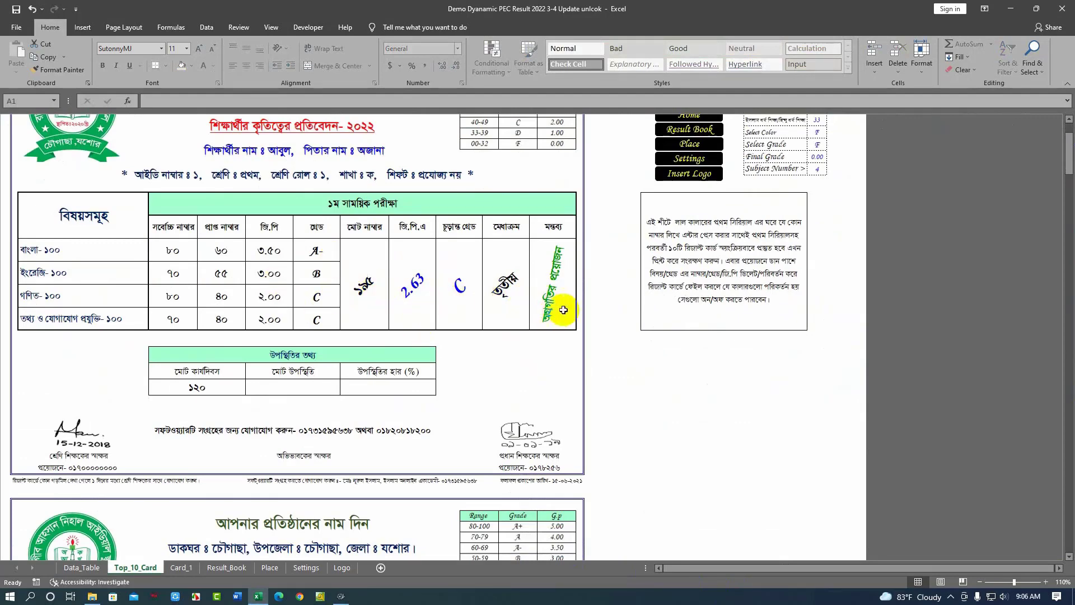
scroll(502, 361, down, 1)
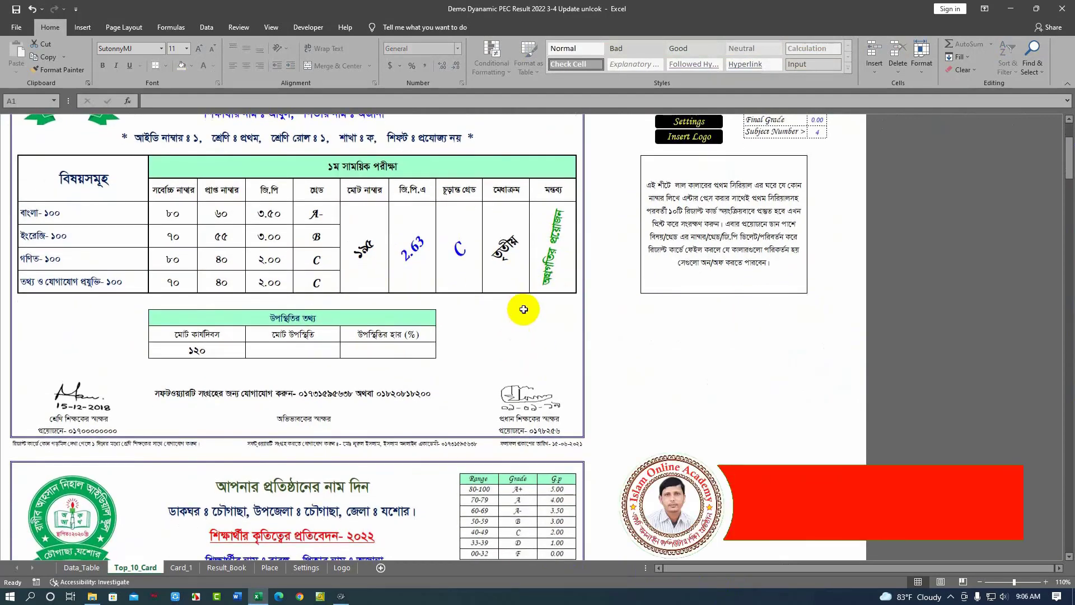
scroll(523, 309, down, 4)
scroll(295, 343, down, 2)
scroll(287, 367, down, 5)
scroll(311, 384, up, 4)
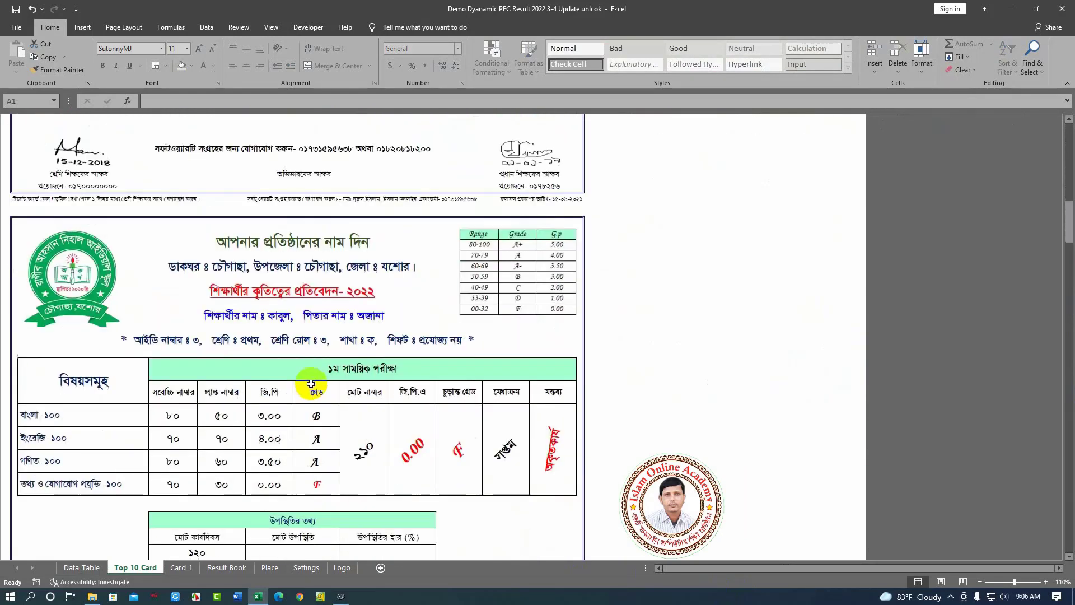
scroll(280, 314, down, 6)
scroll(448, 364, down, 10)
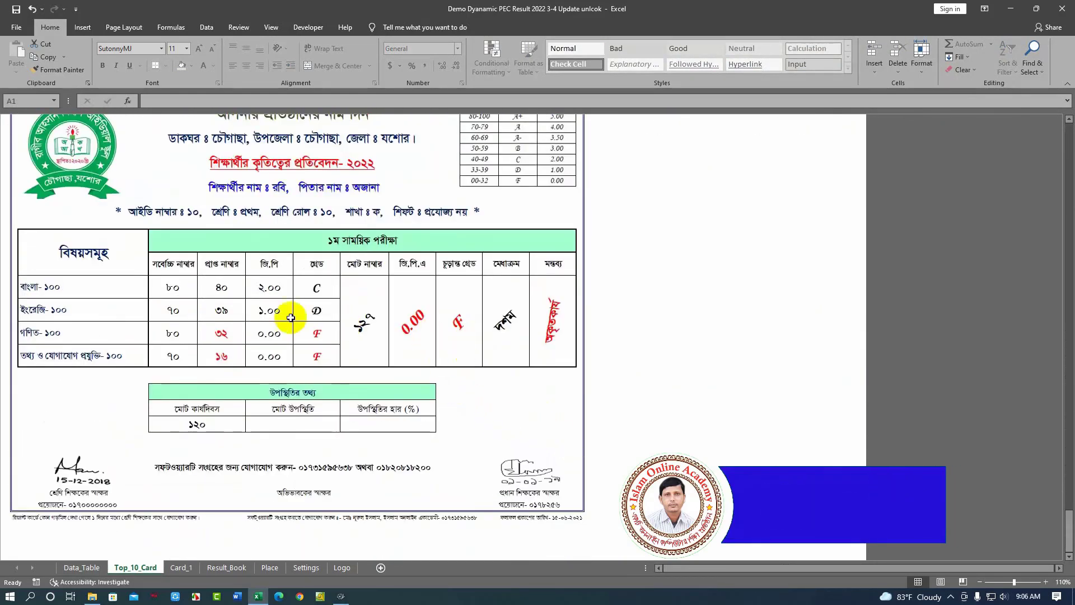
scroll(299, 443, down, 5)
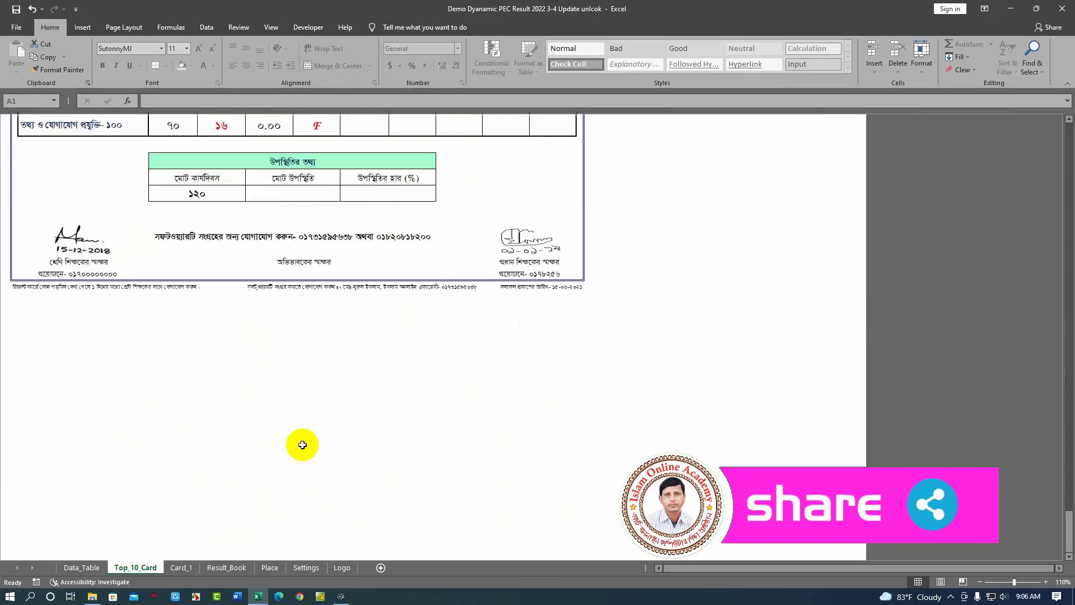
scroll(568, 408, up, 15)
- Test Search By Serial with 11 and compare the cards against Data_Table
click(625, 230)
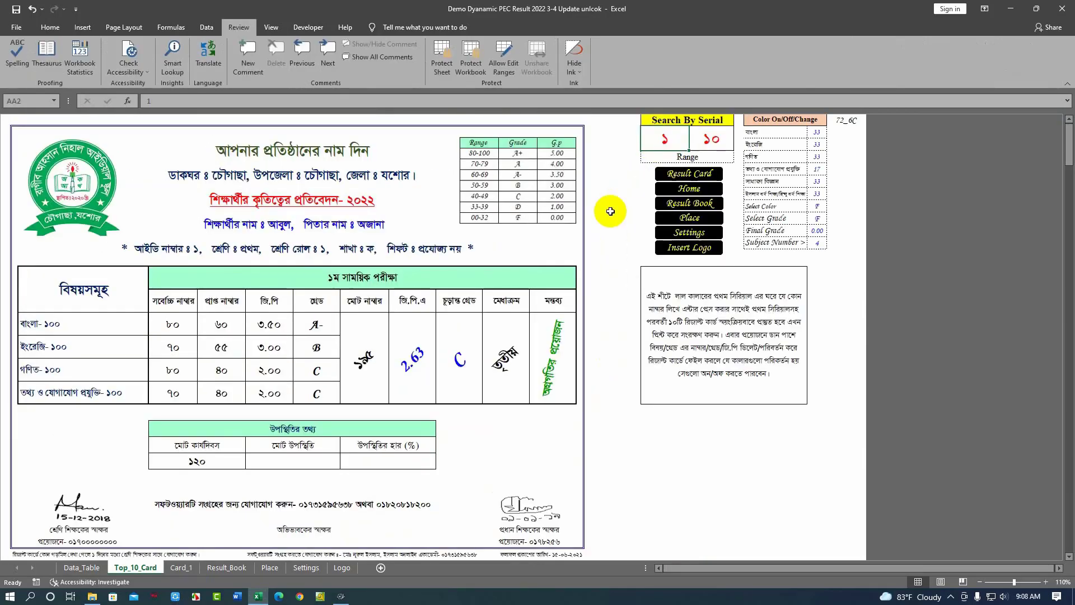
text(1)
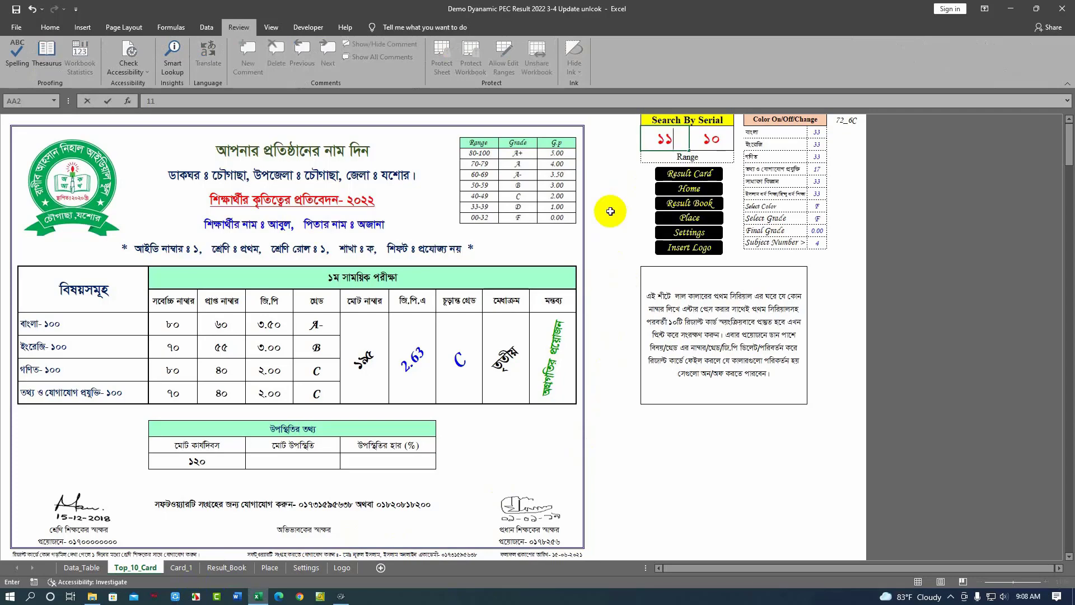
key(Return)
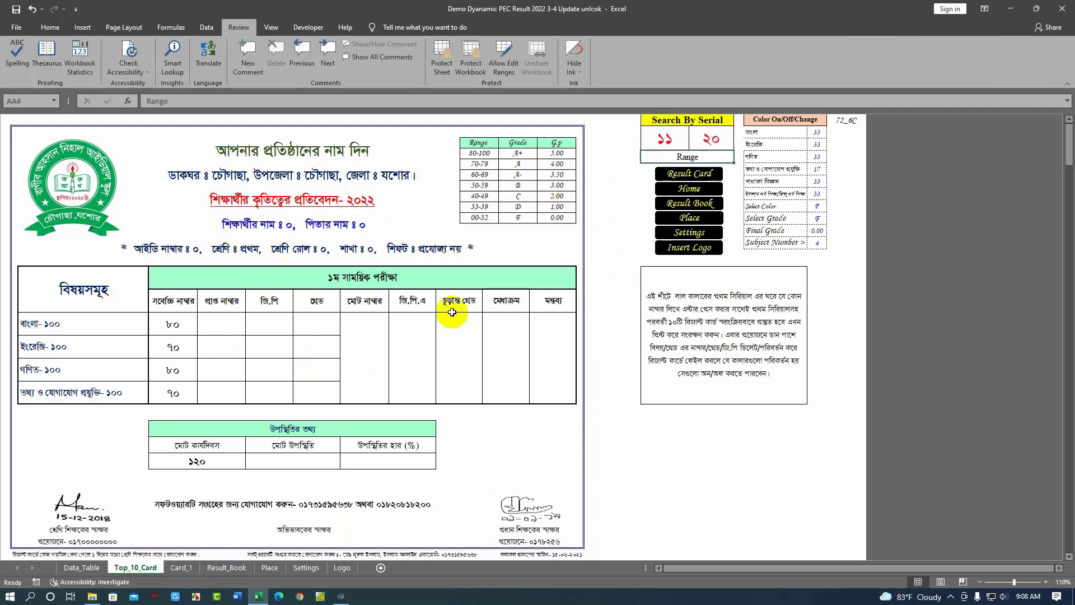
scroll(452, 312, down, 5)
scroll(384, 348, down, 5)
scroll(387, 343, down, 3)
scroll(365, 384, down, 5)
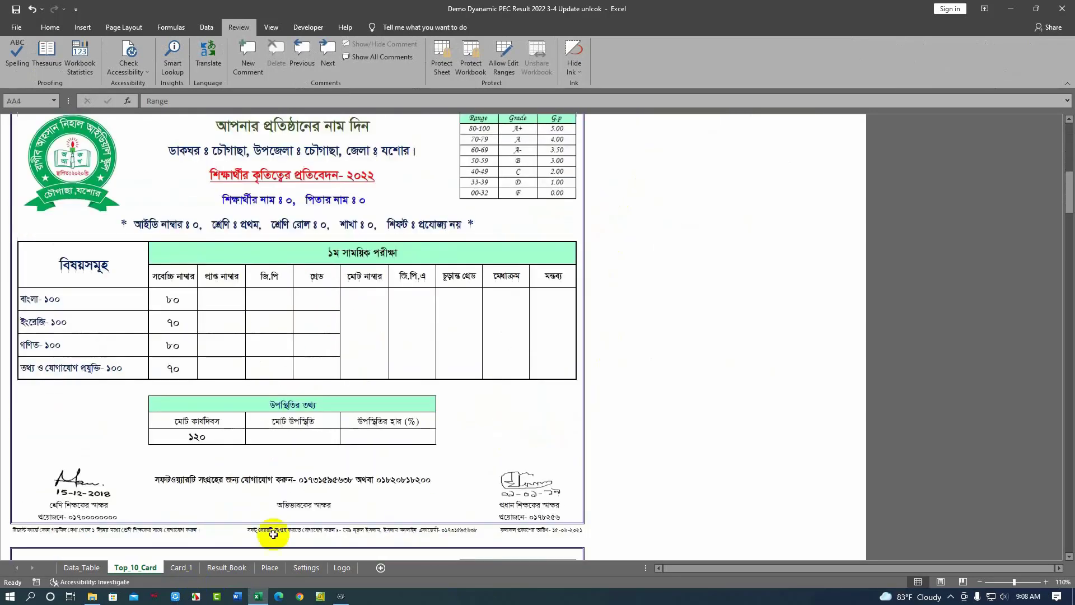
click(82, 567)
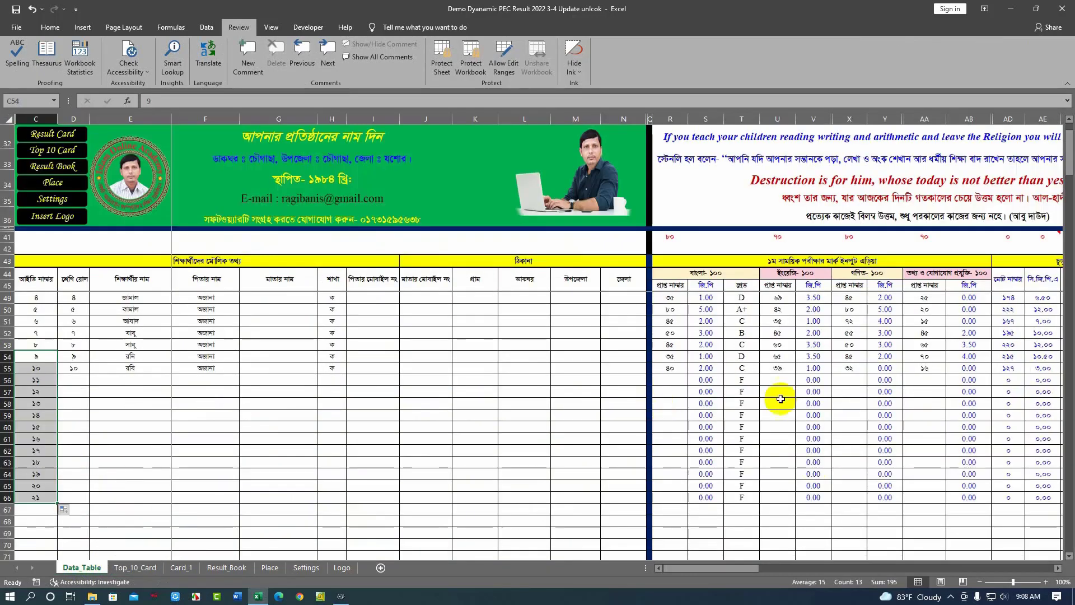
click(135, 567)
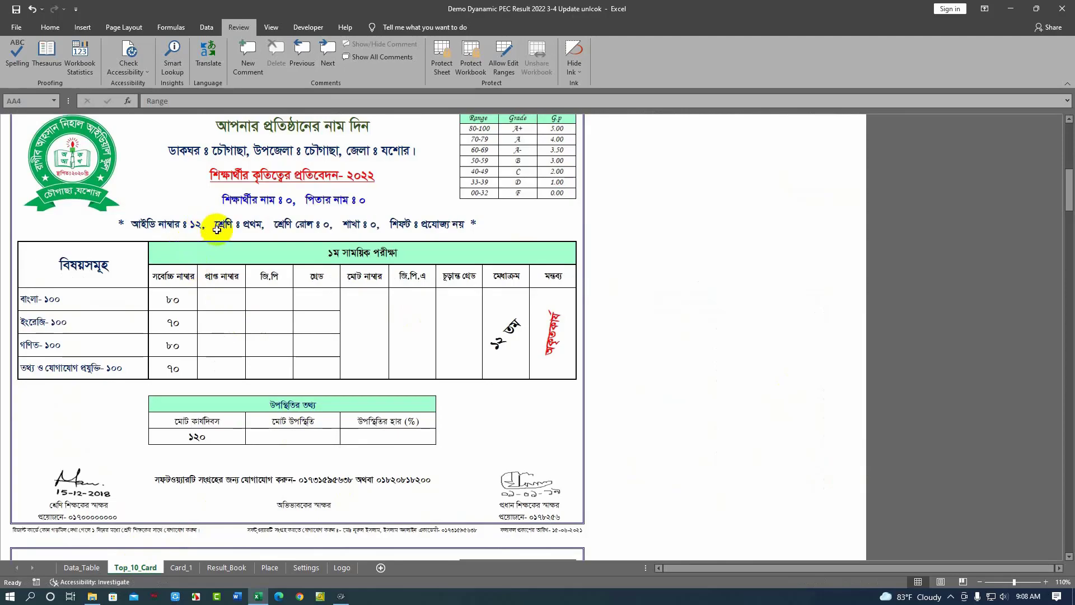
scroll(230, 231, down, 2)
scroll(240, 233, up, 2)
scroll(224, 336, down, 1)
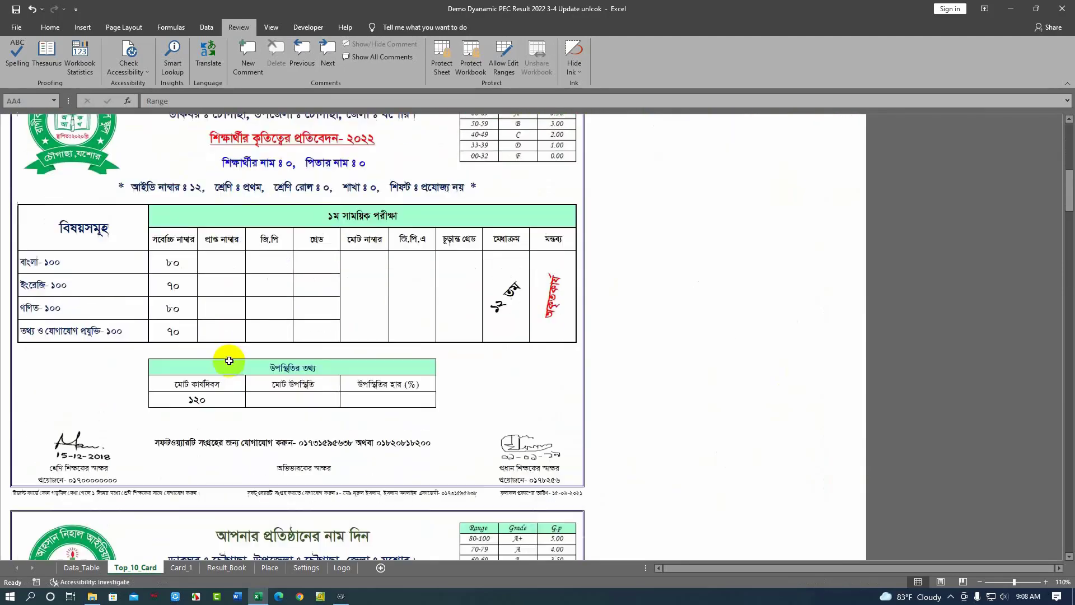
scroll(224, 381, down, 5)
scroll(336, 420, up, 3)
scroll(511, 473, down, 2)
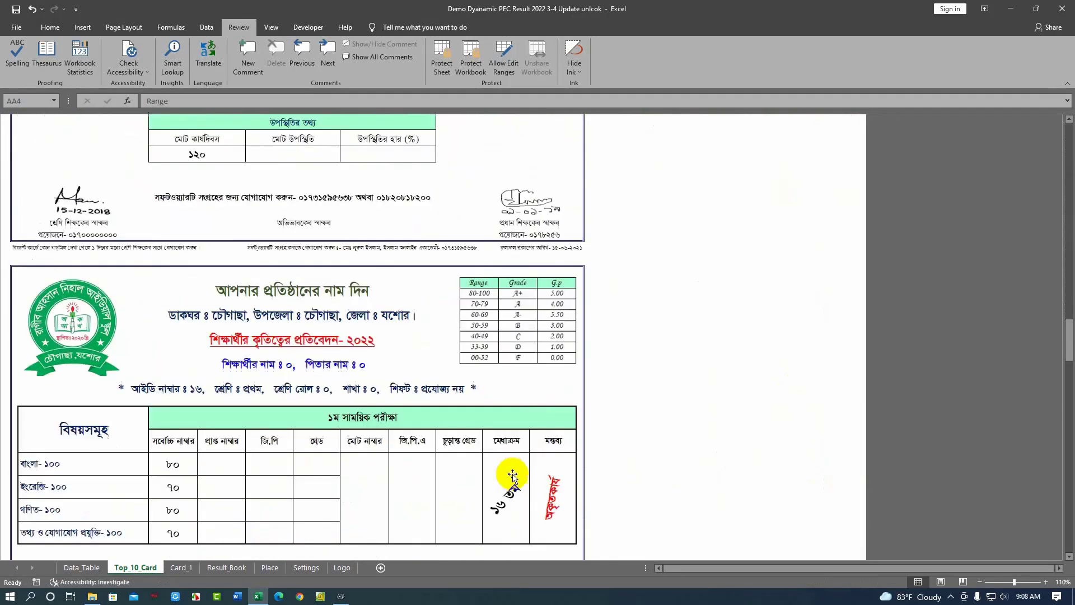
scroll(512, 475, down, 2)
scroll(336, 392, down, 3)
scroll(748, 436, up, 2)
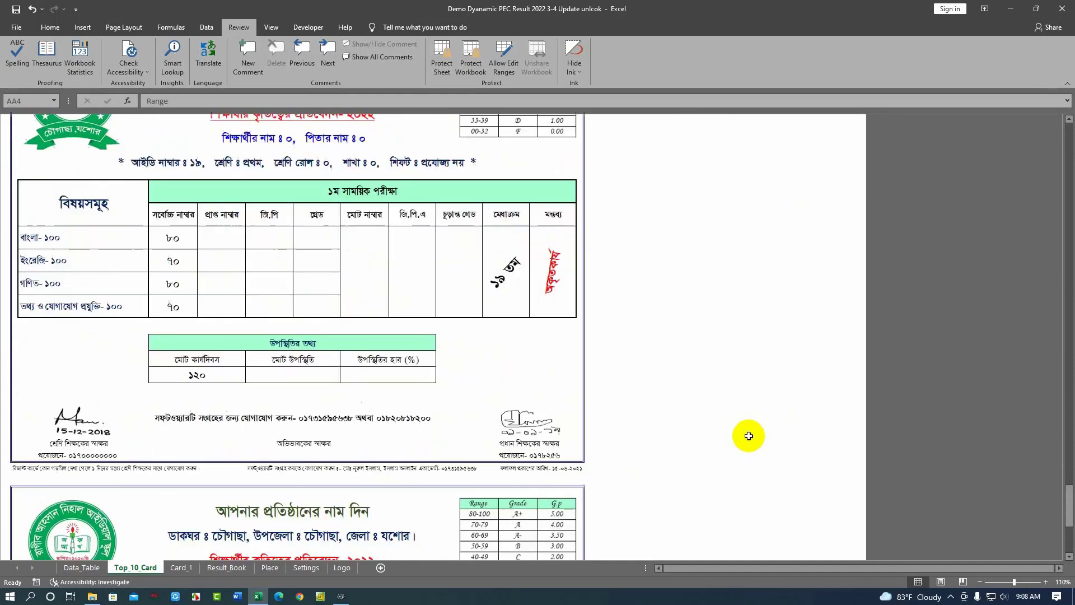
scroll(748, 435, down, 3)
scroll(580, 180, up, 15)
- Reset Search By Serial to 1 so the cards show students 1–10
click(655, 140)
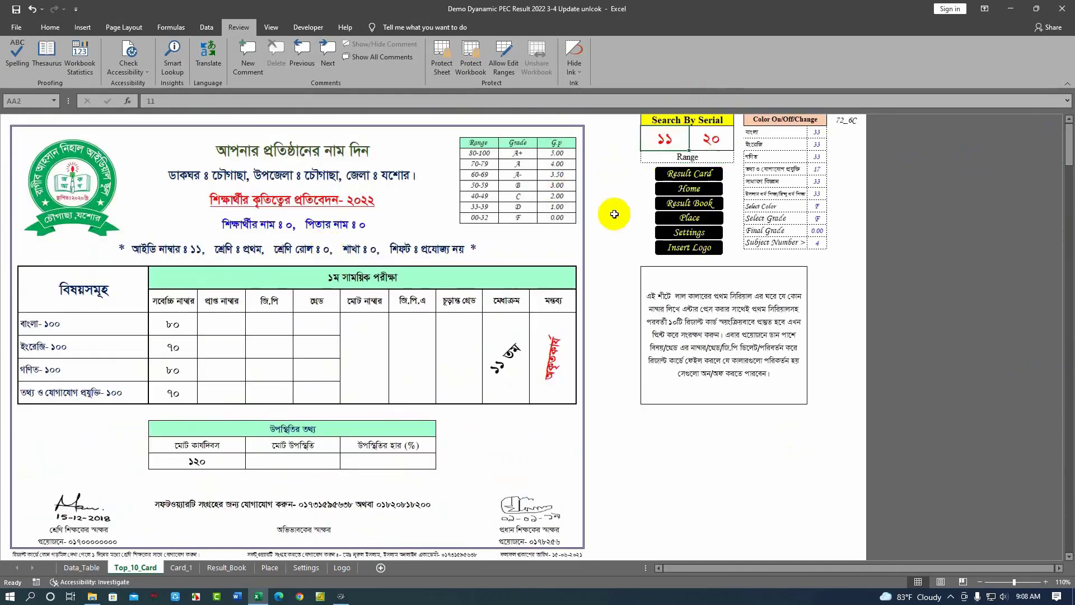
text(1)
key(Return)
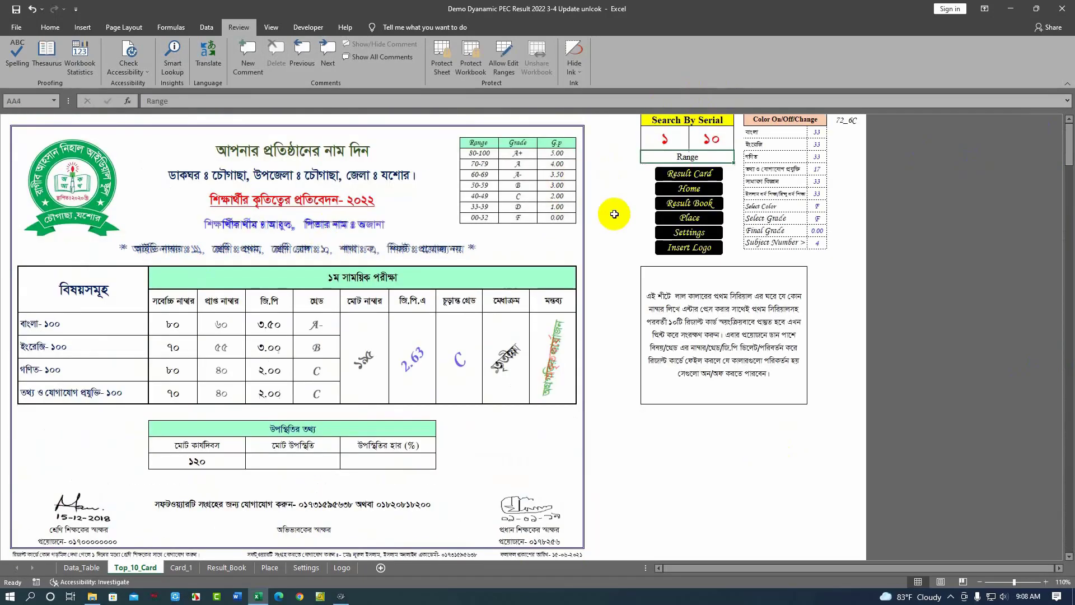
scroll(298, 368, down, 3)
scroll(323, 330, down, 5)
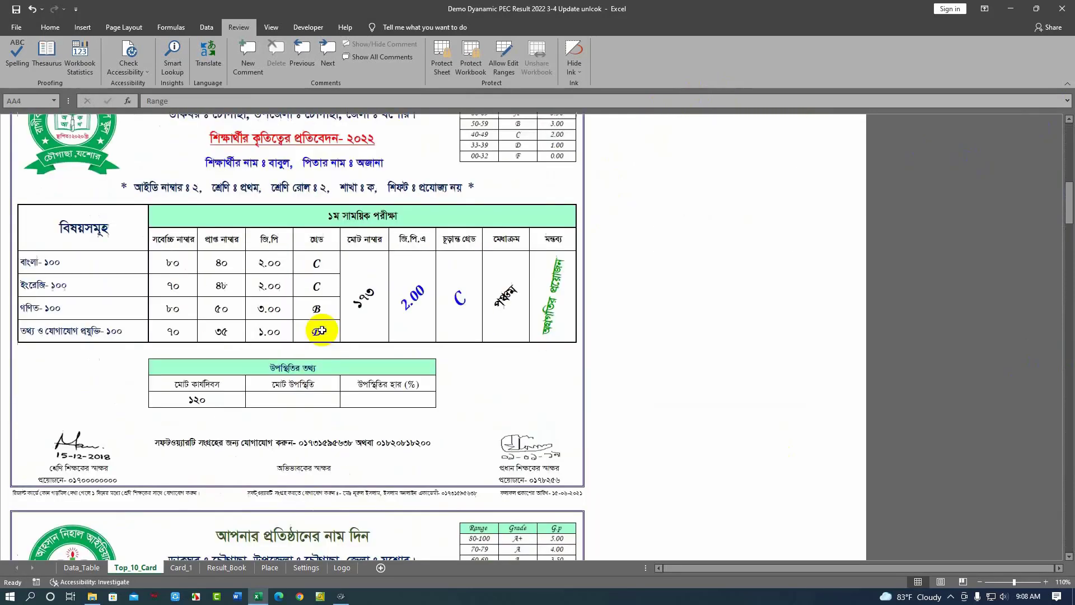
scroll(313, 330, up, 6)
scroll(320, 329, up, 4)
click(631, 427)
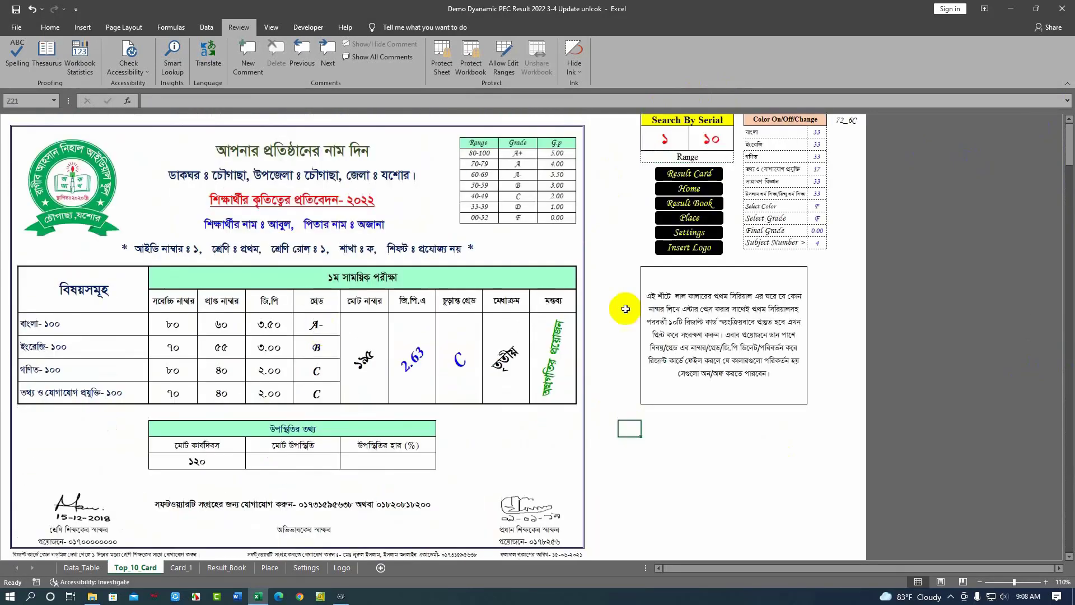
- Sort the Place merit list A to Z by the next-class roll column
click(694, 204)
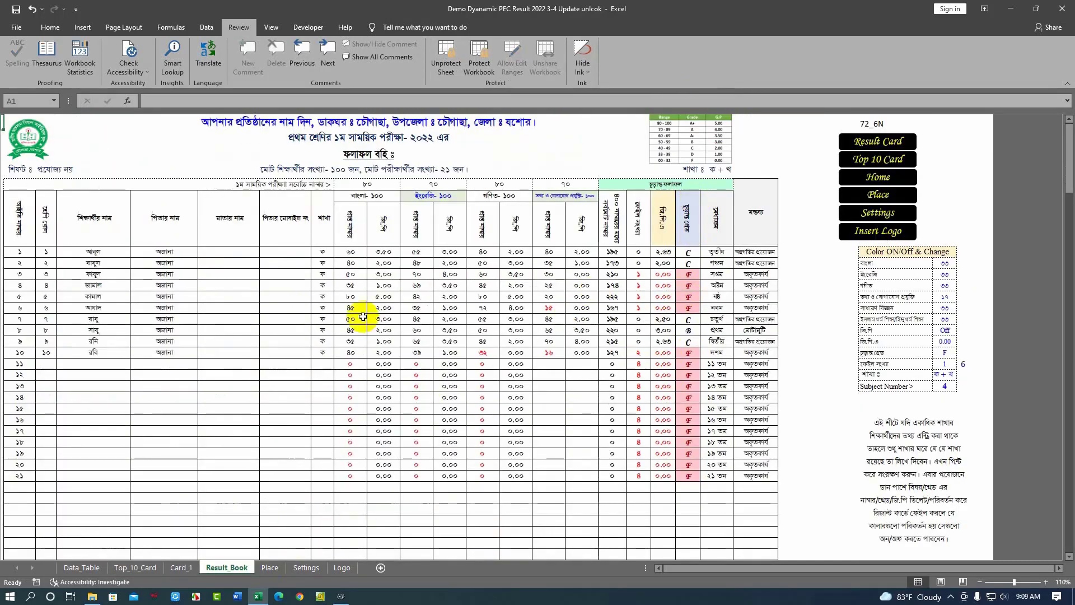
click(269, 567)
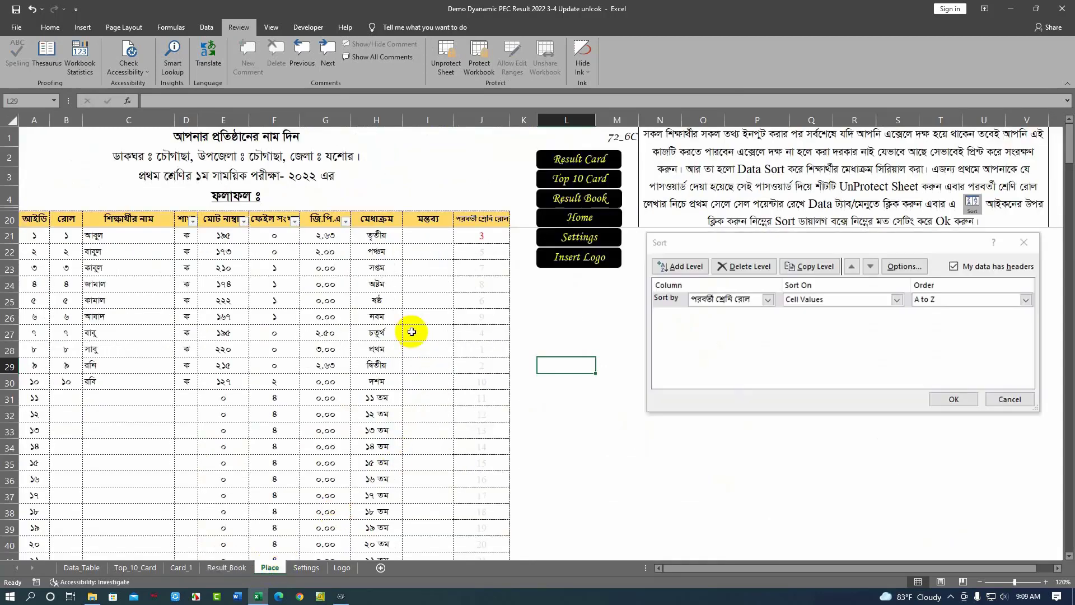
scroll(416, 348, down, 2)
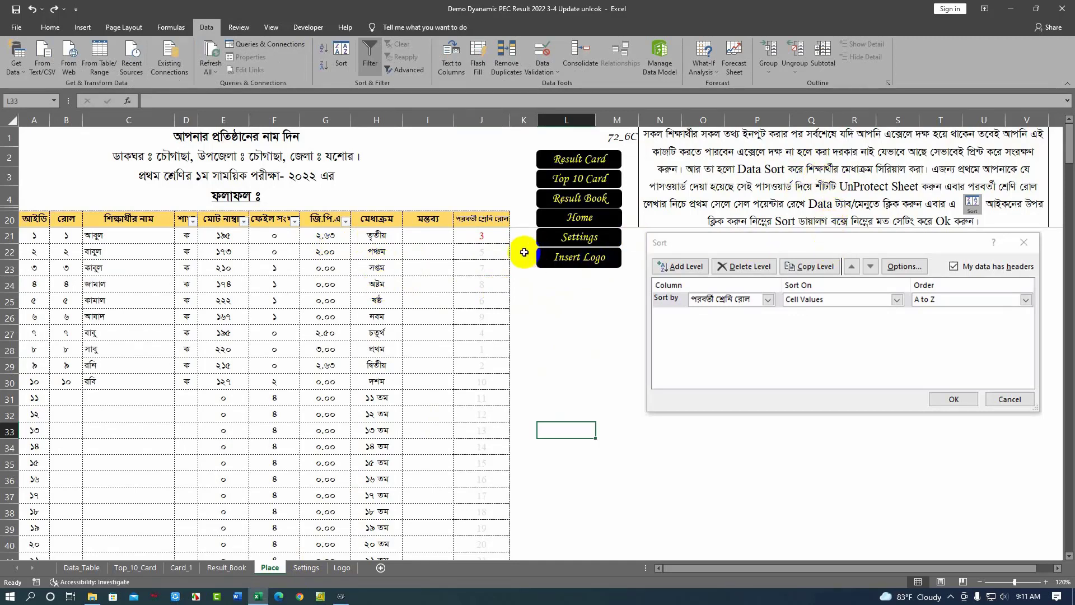
click(474, 236)
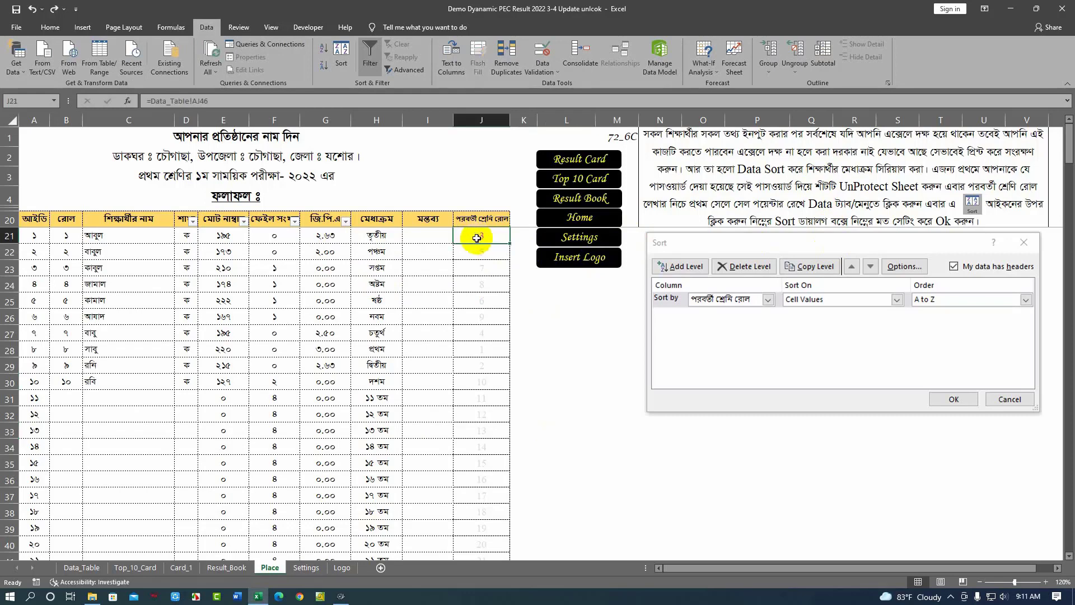
click(341, 59)
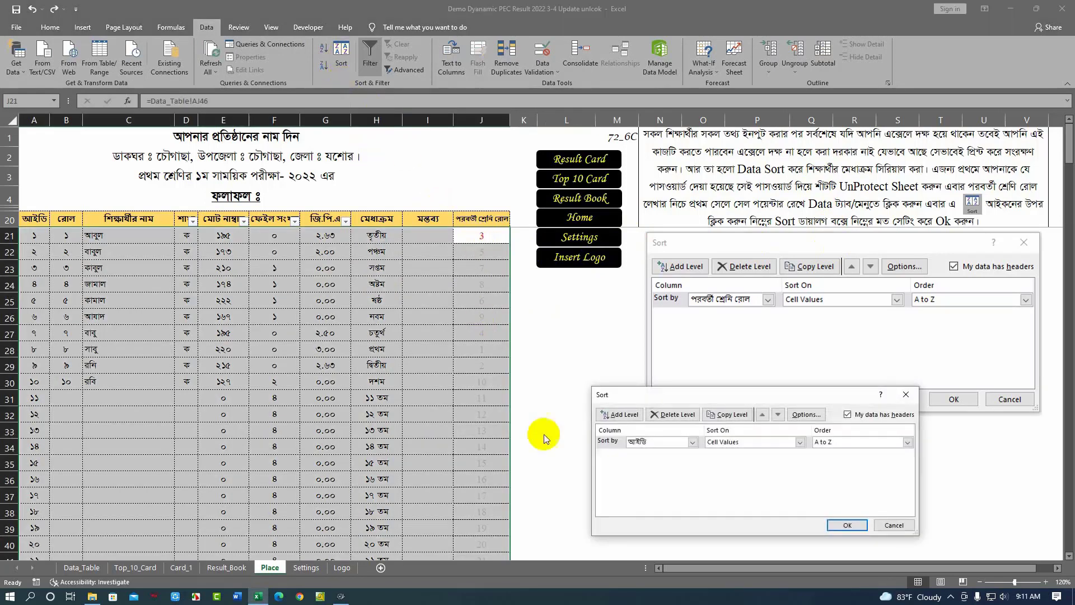
drag(640, 394, 594, 347)
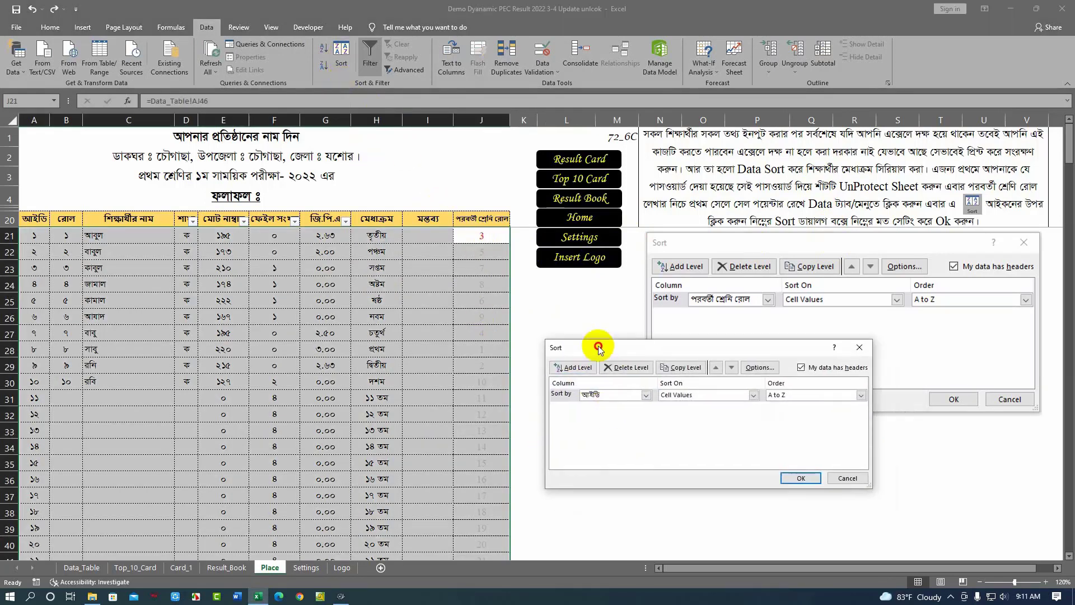
click(646, 395)
click(607, 488)
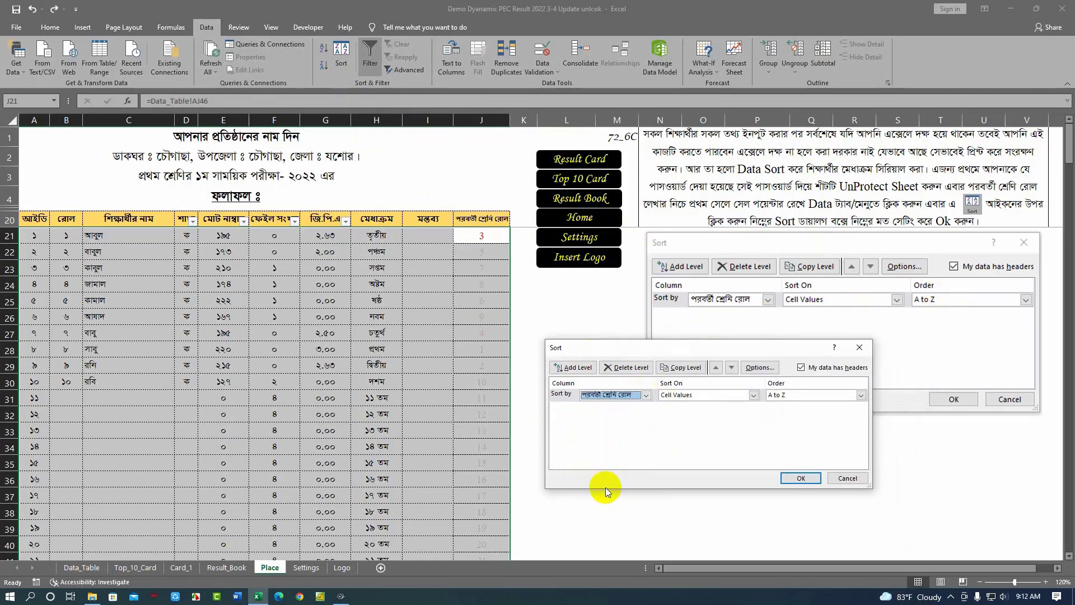
click(796, 479)
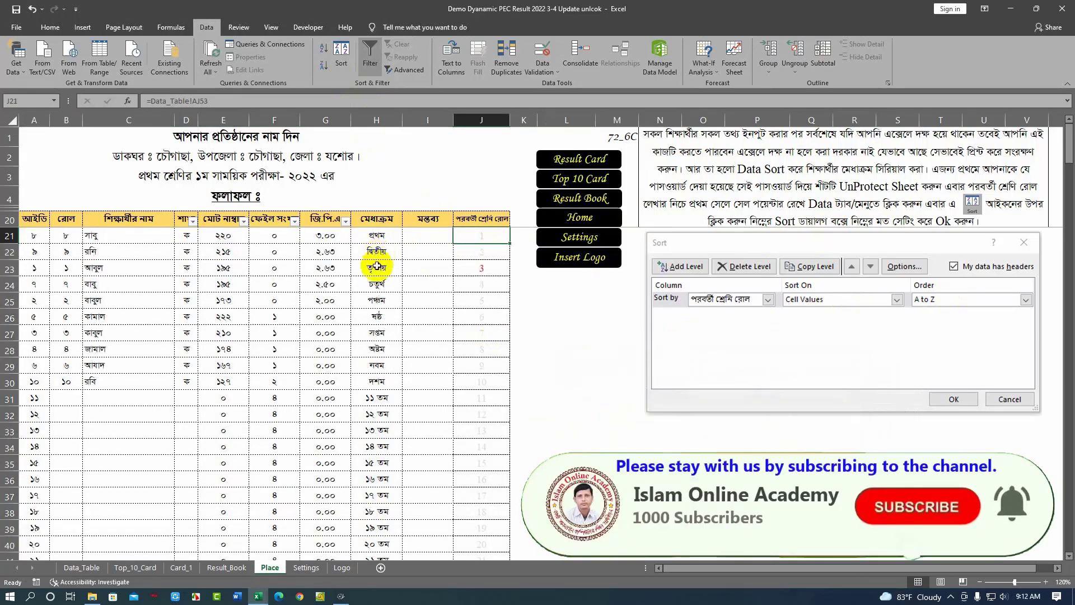
scroll(382, 500, down, 1)
scroll(382, 500, up, 1)
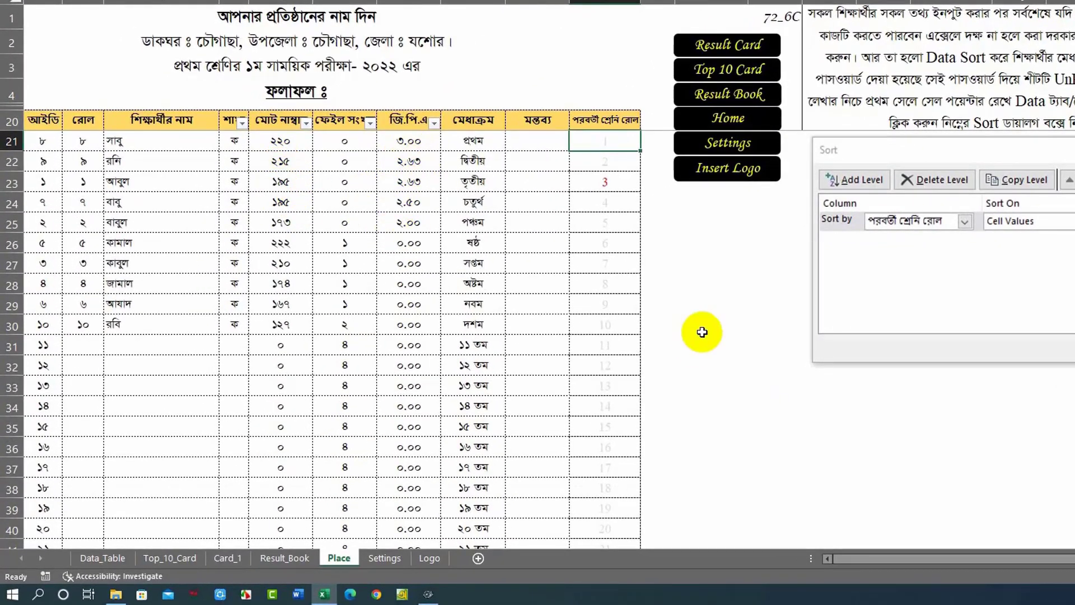
- Change the Settings title text to অজানা সরকারি প্রাথমিক বিদ্যালয় after glancing at Top_10_Card
click(711, 297)
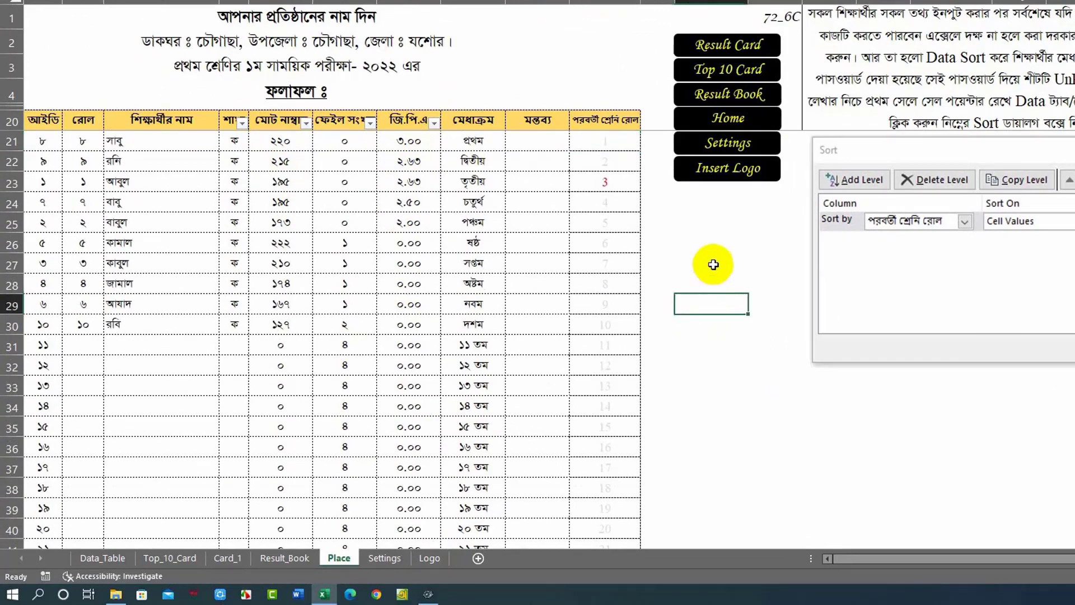
click(740, 117)
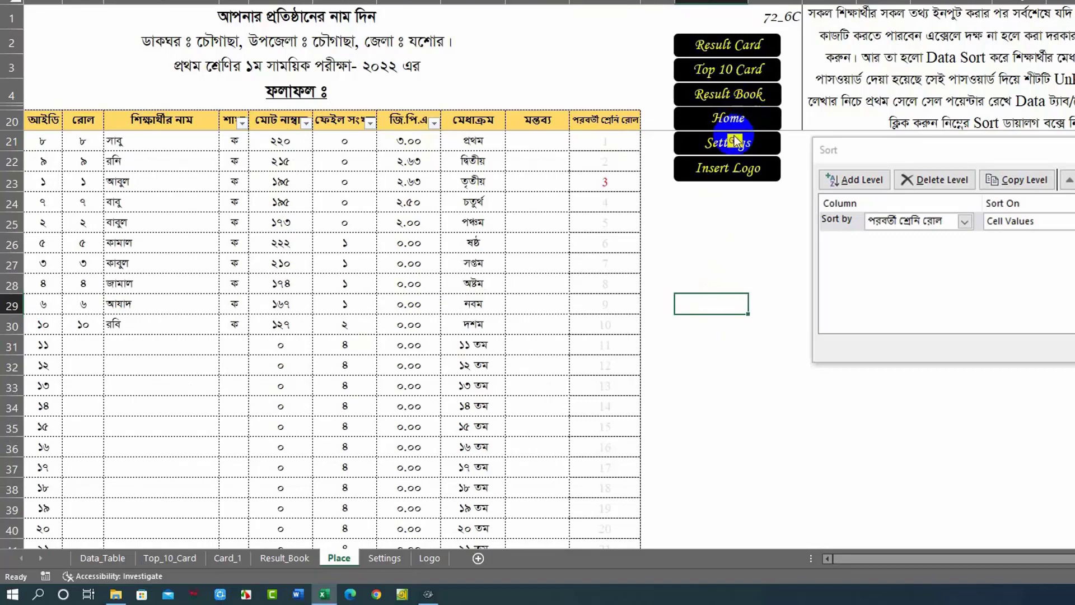
click(725, 144)
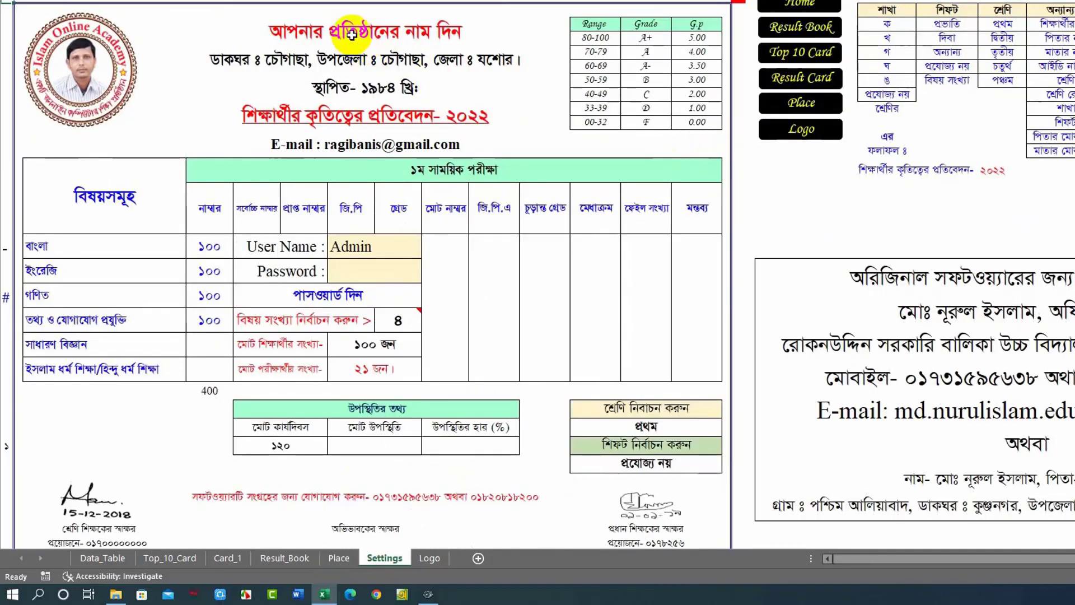
click(166, 558)
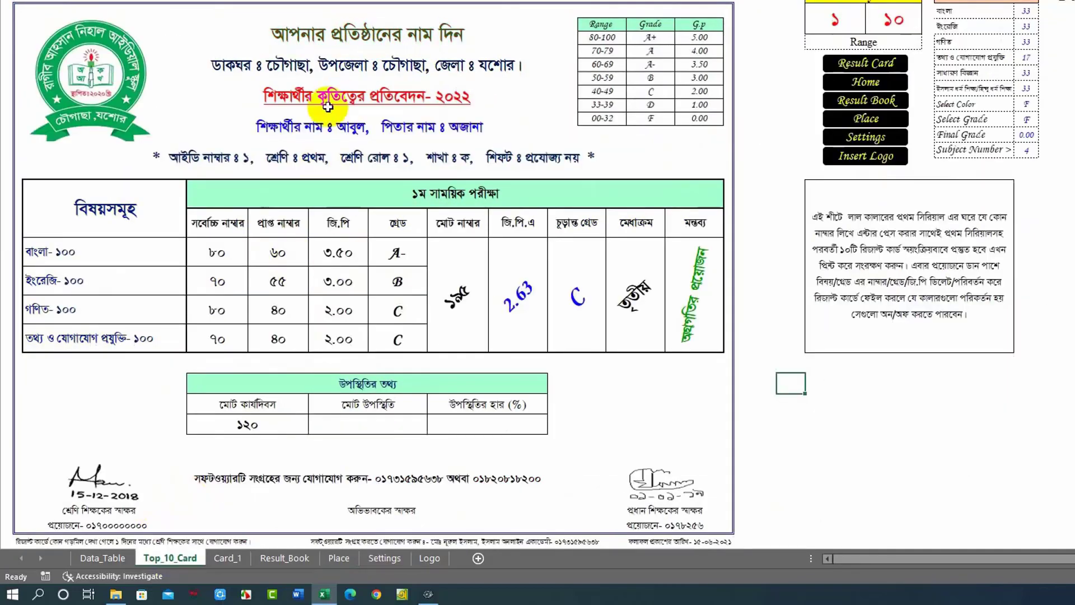
scroll(318, 426, down, 5)
scroll(318, 426, up, 3)
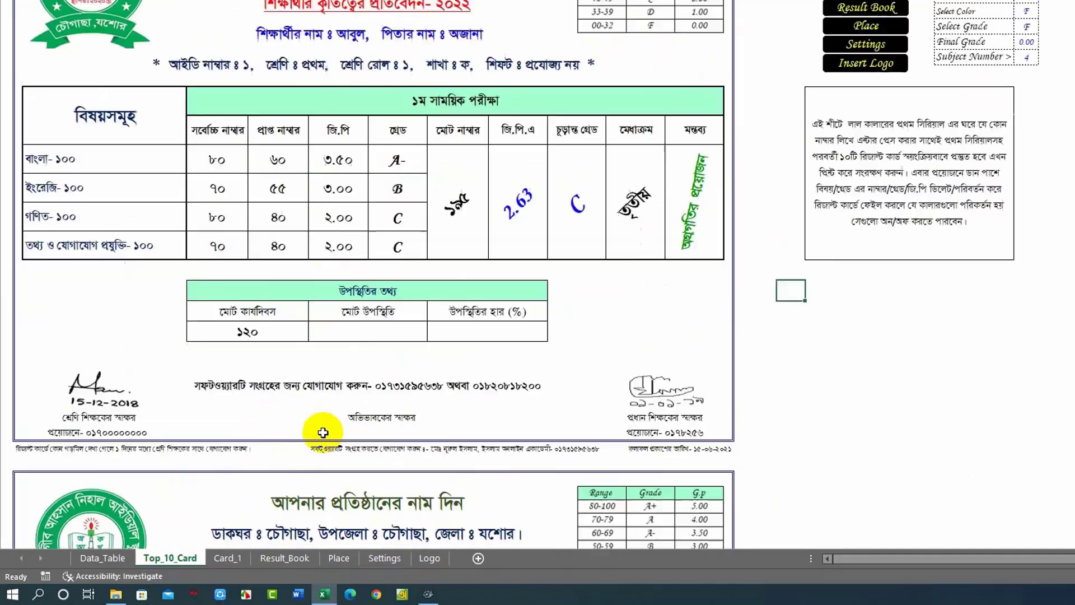
scroll(321, 432, up, 2)
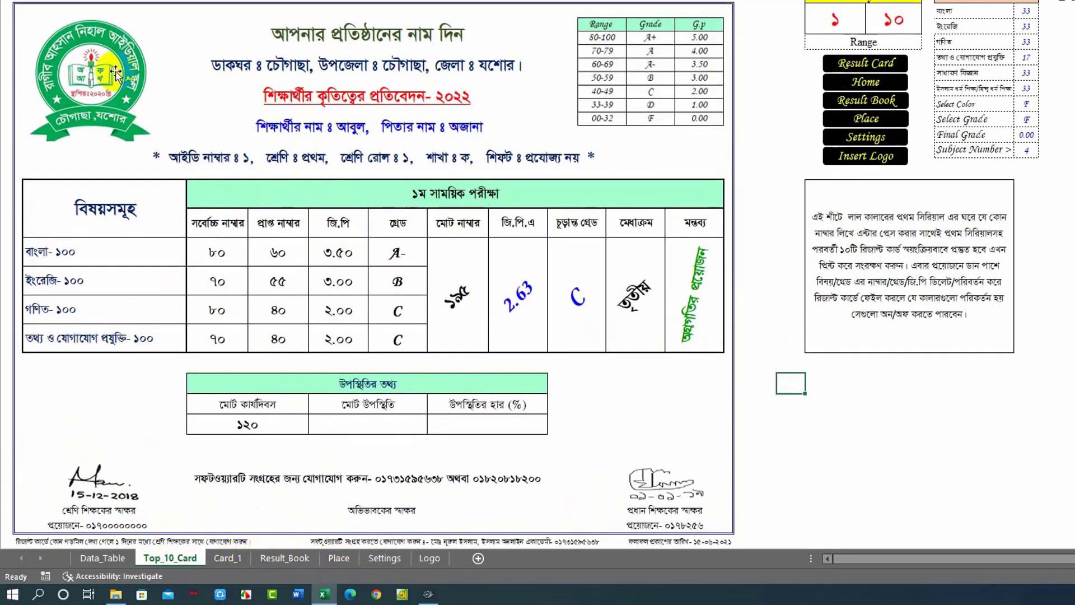
click(867, 139)
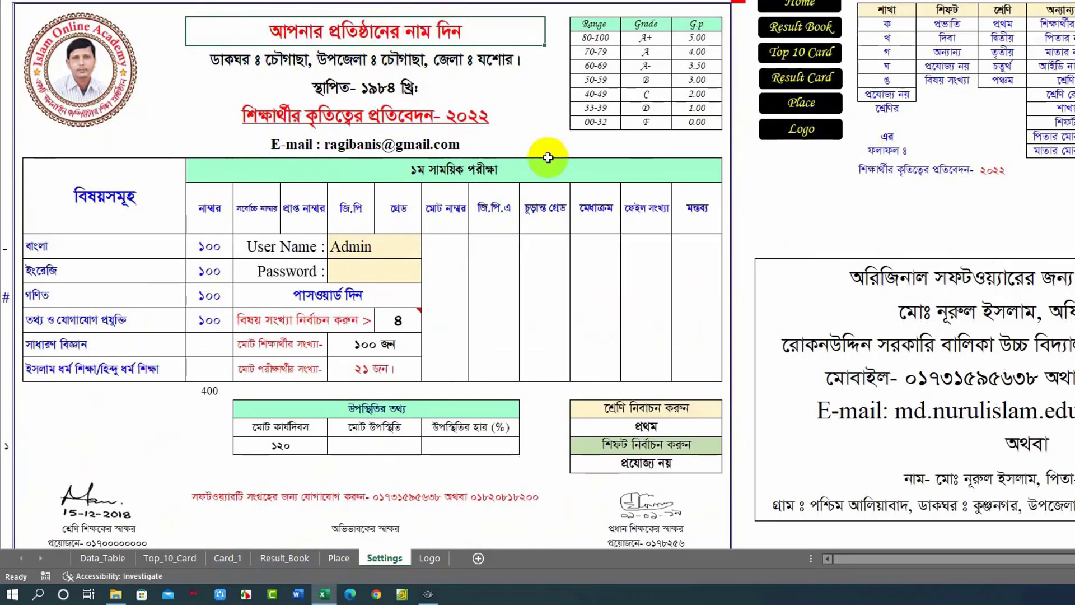
click(759, 185)
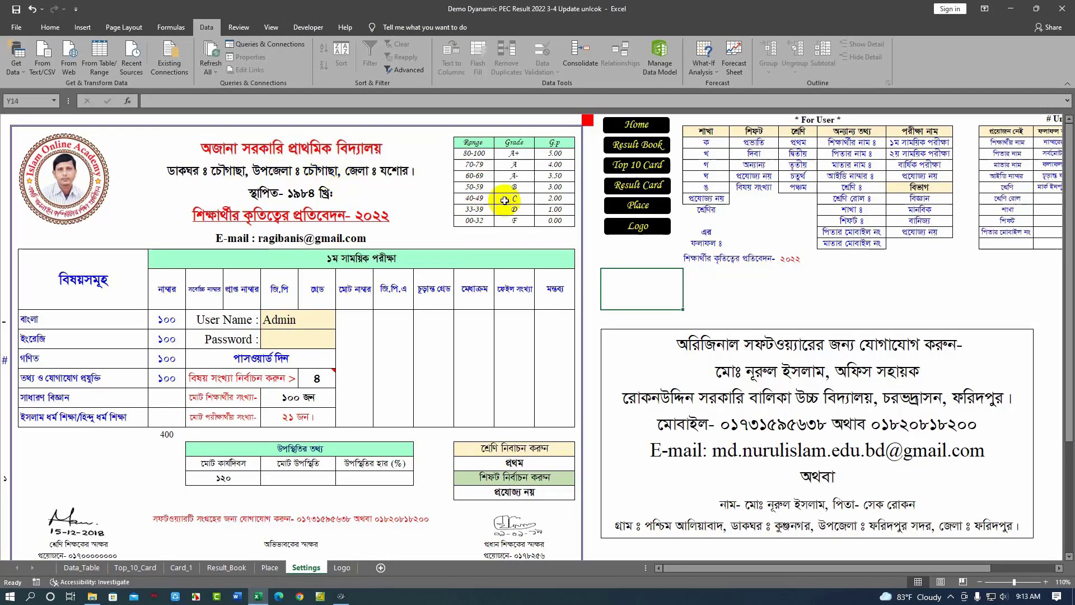
- Review the Top 10 result cards showing the new school name
click(635, 163)
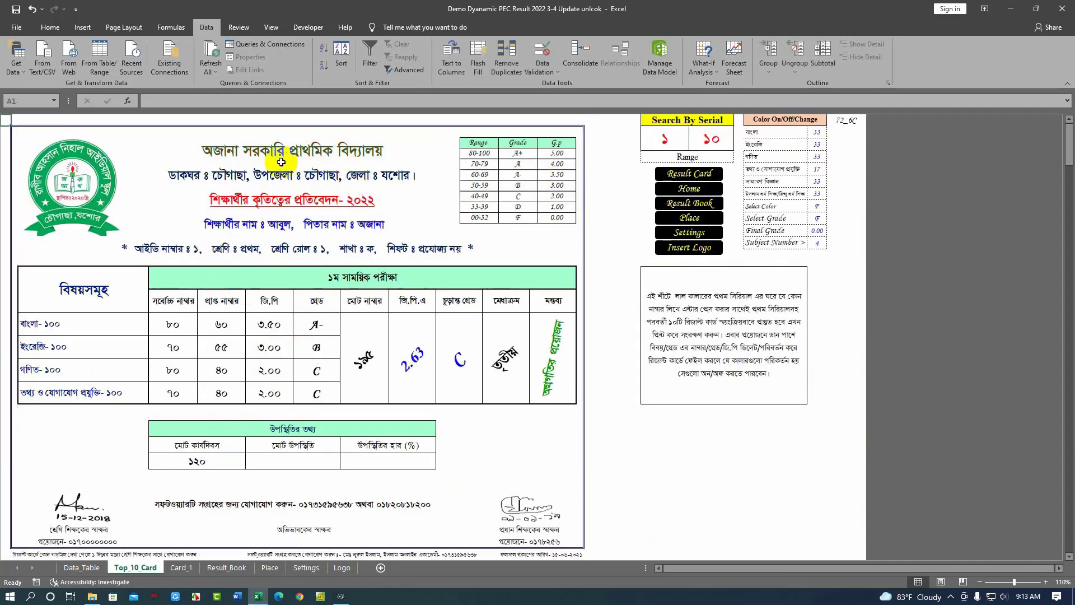
scroll(284, 392, down, 3)
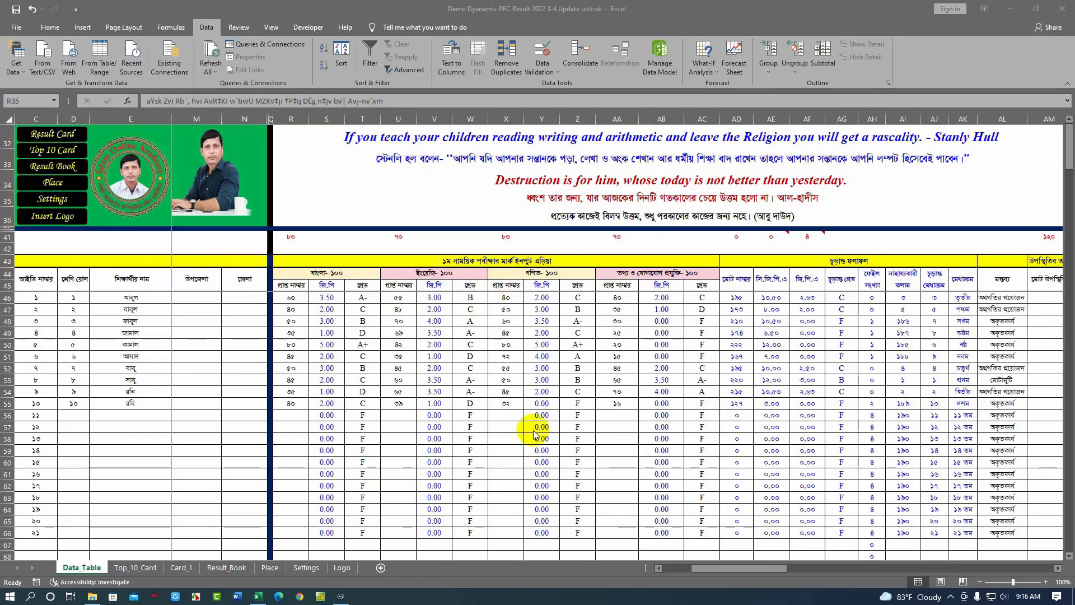
- Scroll Data_Table to bring the Bangla grade-point column S46 into view
click(667, 568)
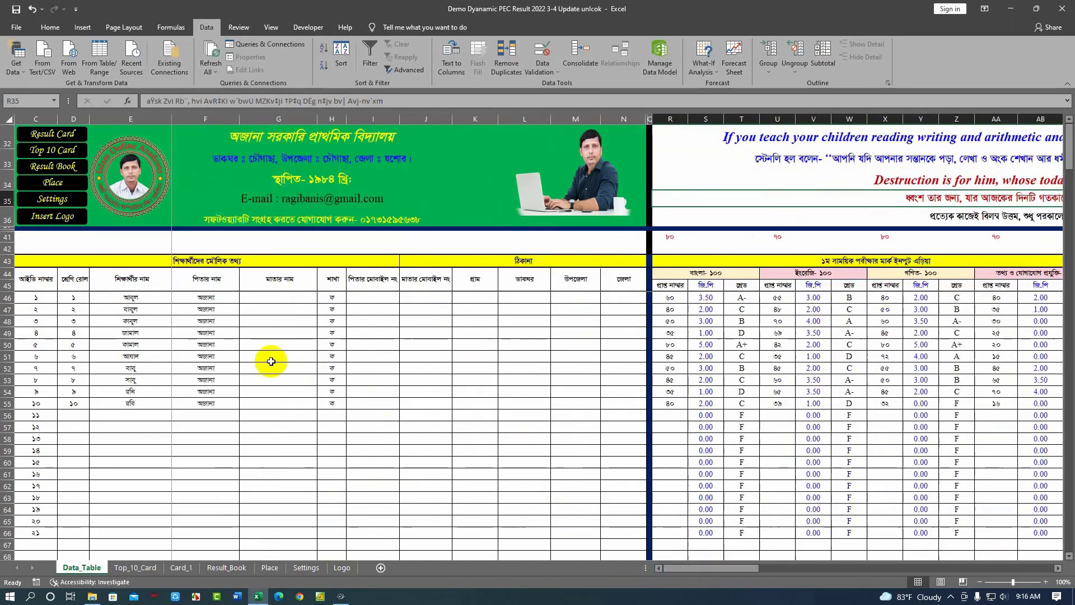
drag(696, 568, 271, 360)
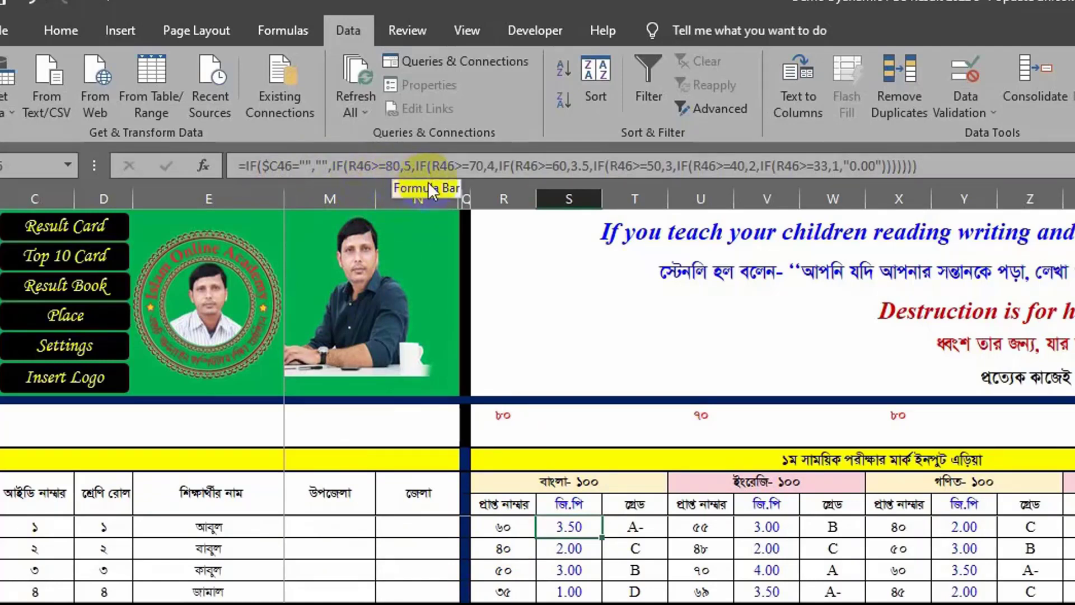
- Commit S46's Bangla GPA formula, fill it down to S66, and inspect T46 and AB46
click(483, 178)
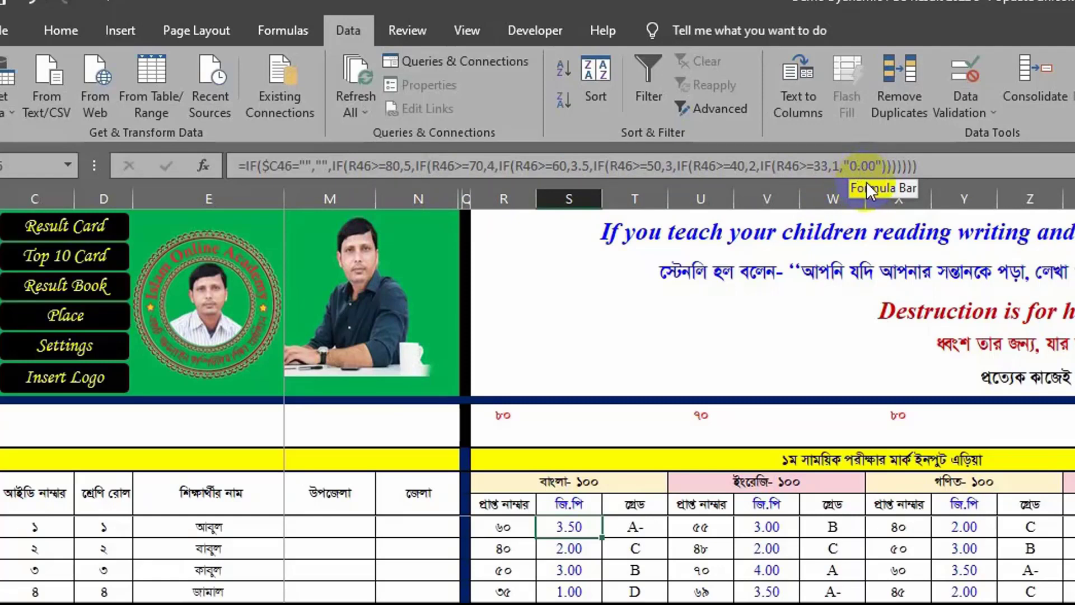
click(941, 168)
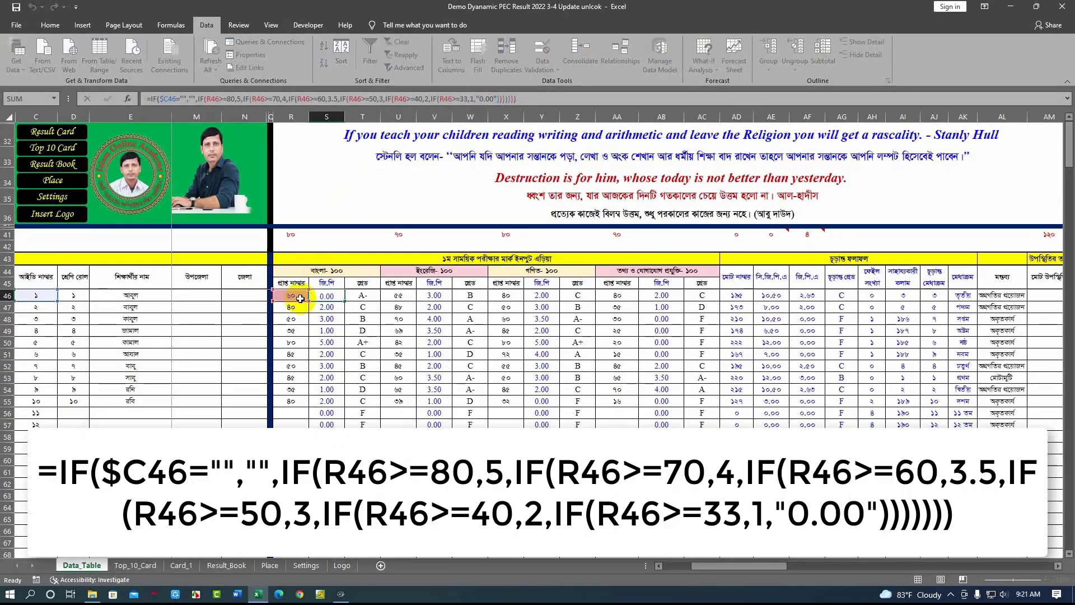
key(Return)
click(329, 296)
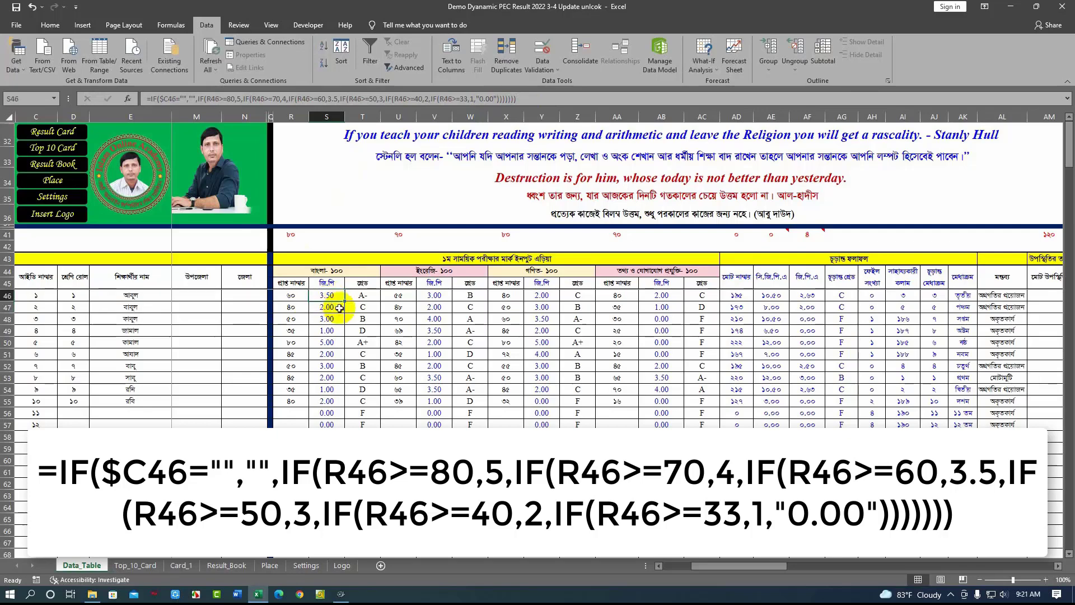
double_click(345, 301)
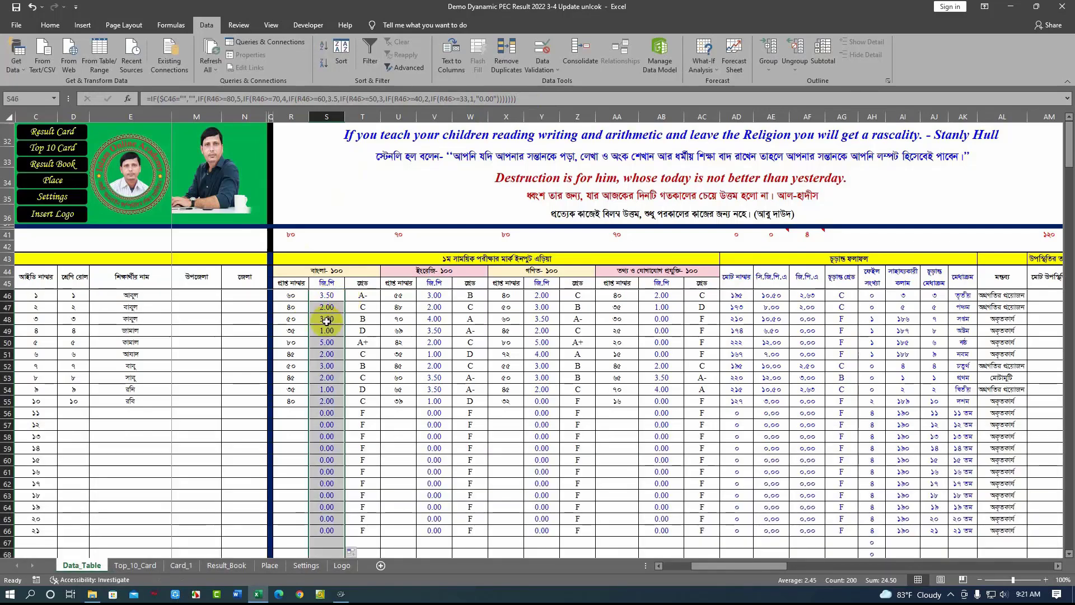
click(363, 296)
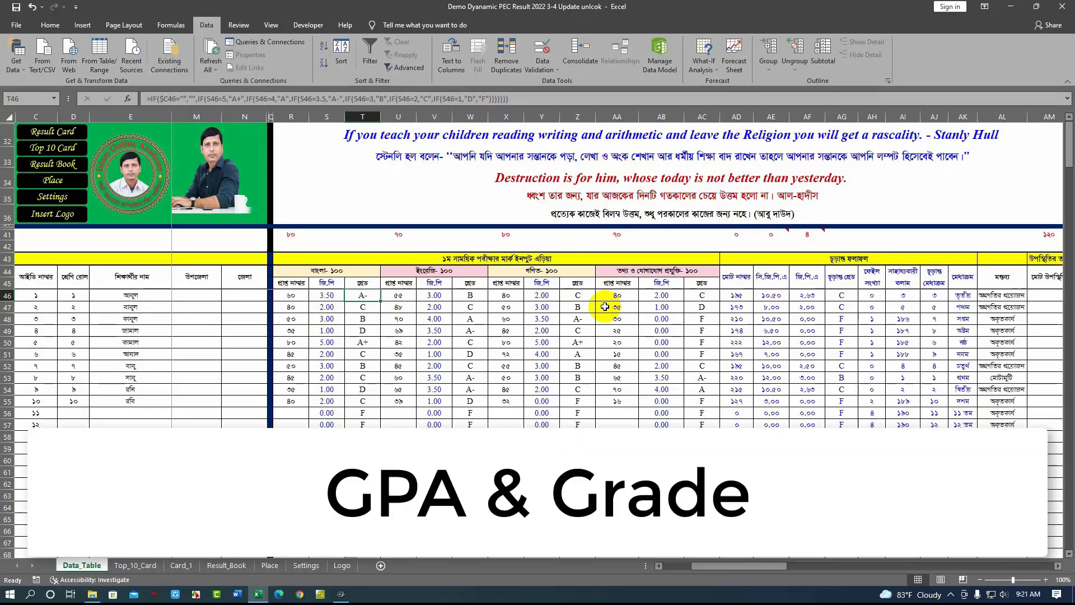
click(642, 297)
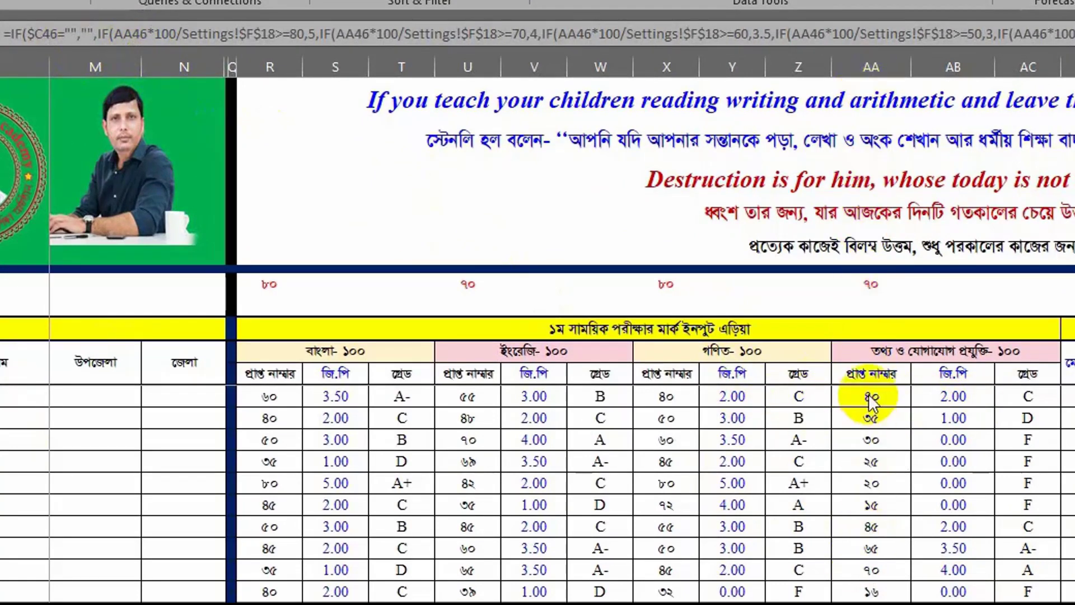
- Check ICT full marks in Settings F18, then commit AB46's edited ICT GPA formula
click(167, 38)
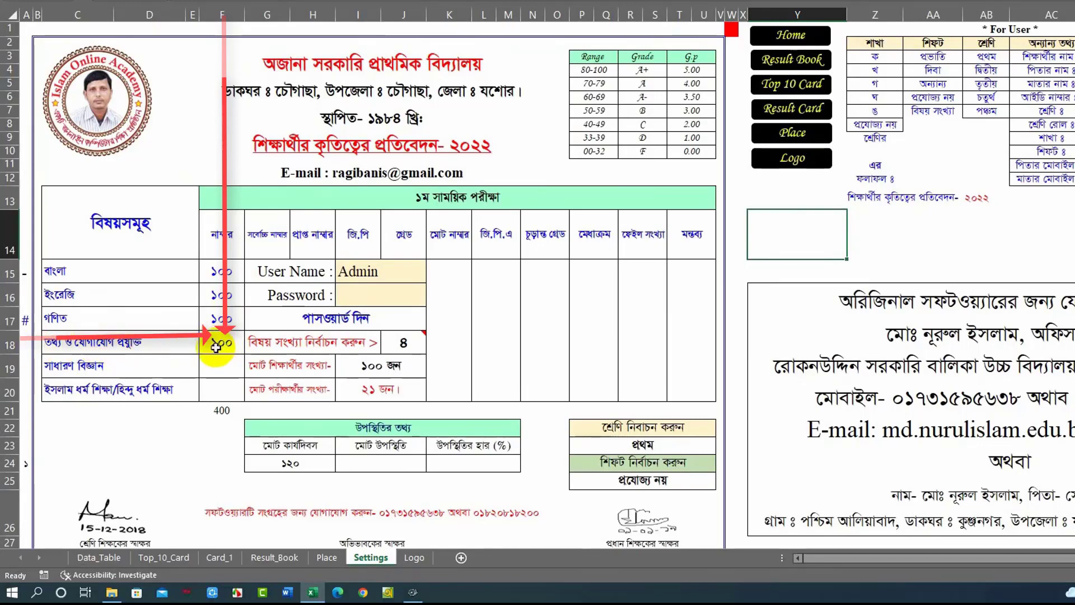
click(106, 558)
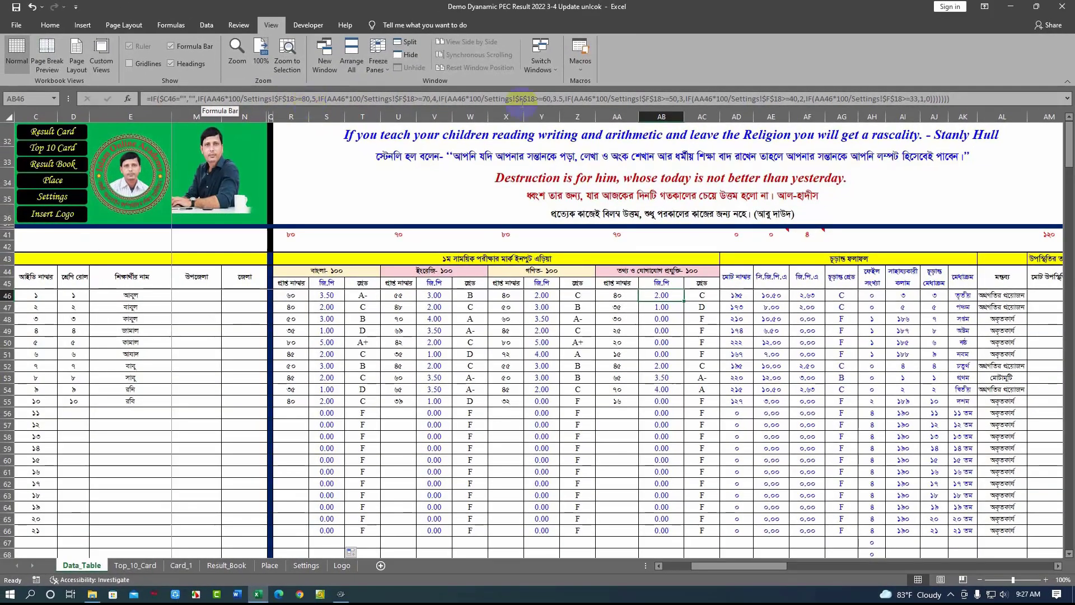
click(961, 98)
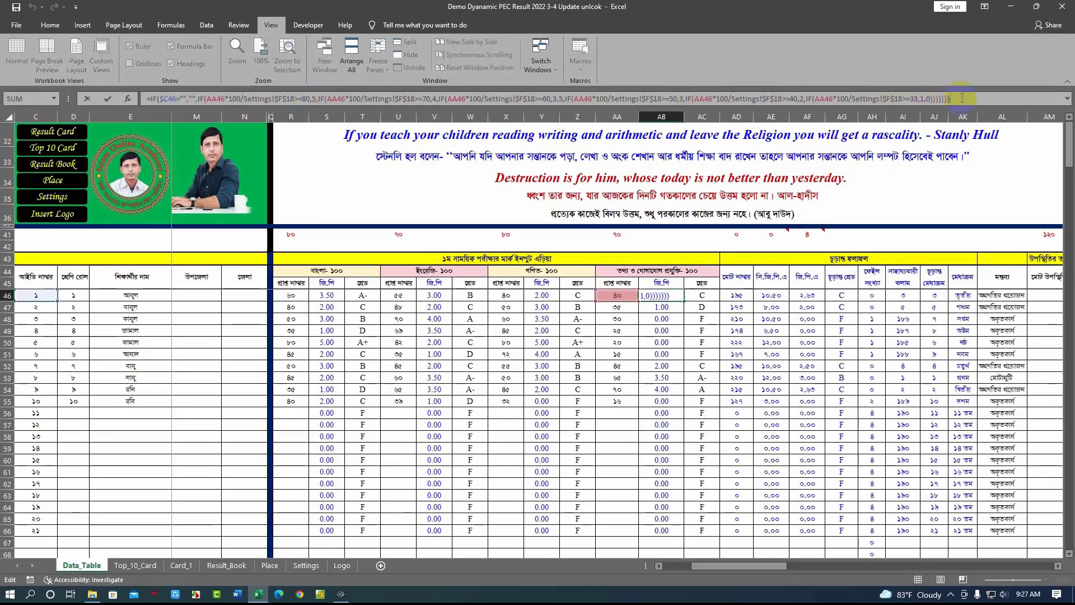
key(Return)
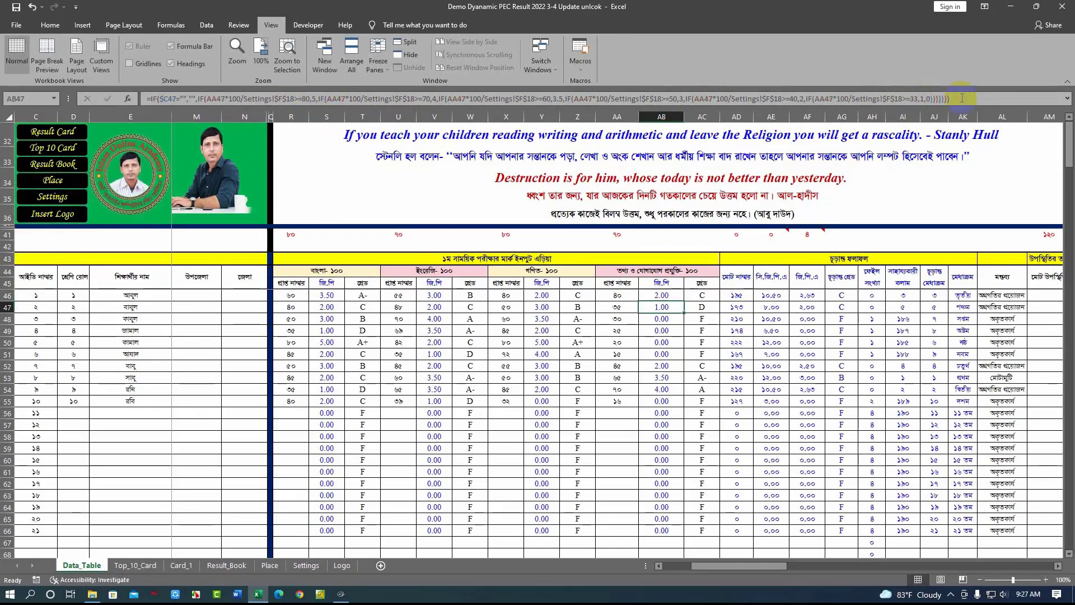
- Enter =IF($C46="","",R46+U46+X46+AA46) in AD46 so the total shows ১৯৫, then check AE49's formula
click(737, 296)
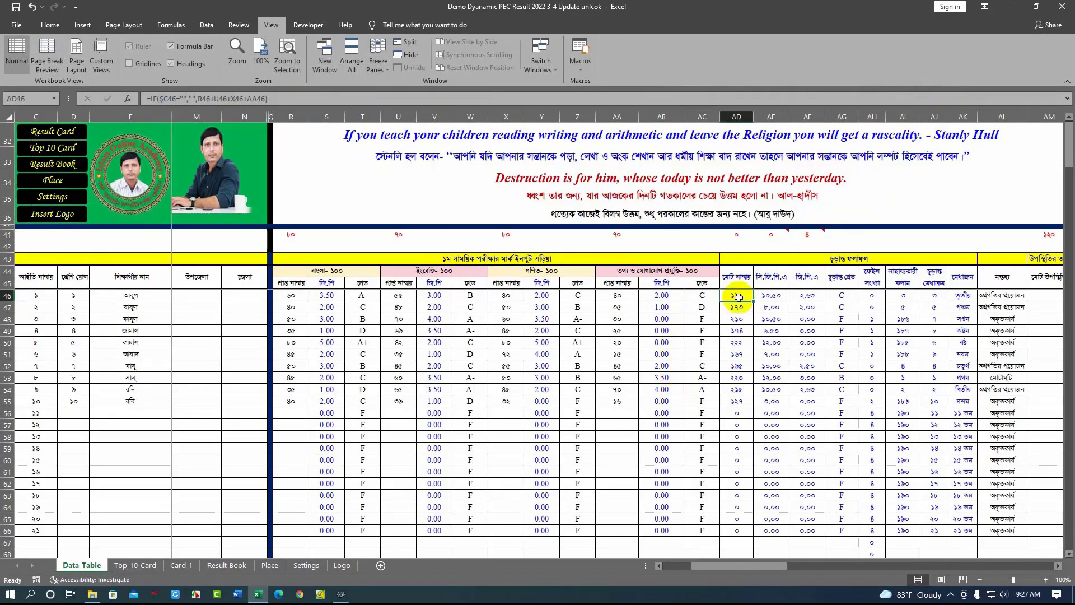
double_click(738, 297)
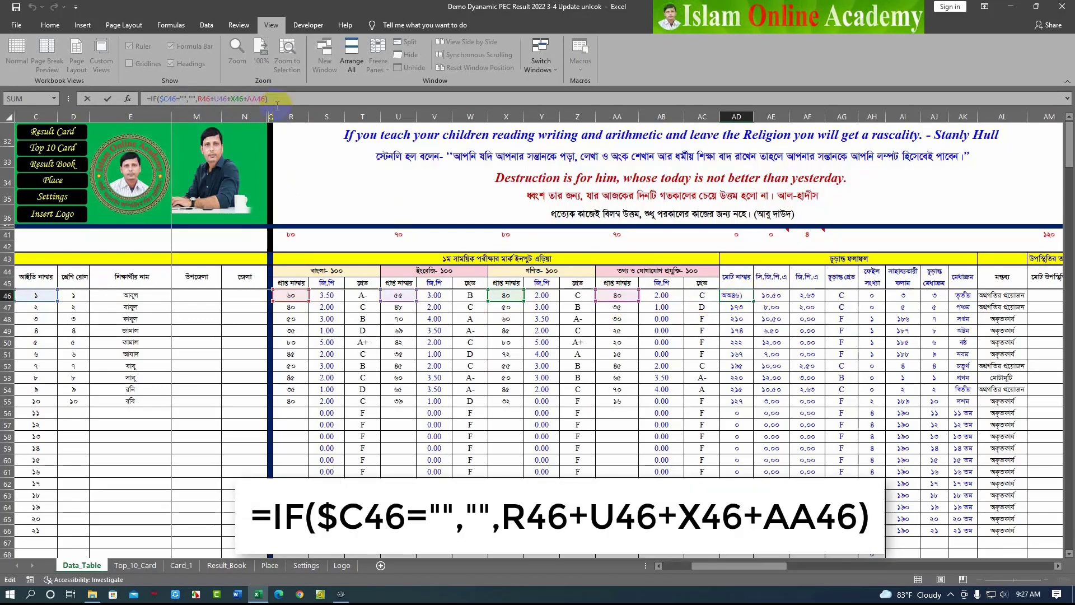
key(Return)
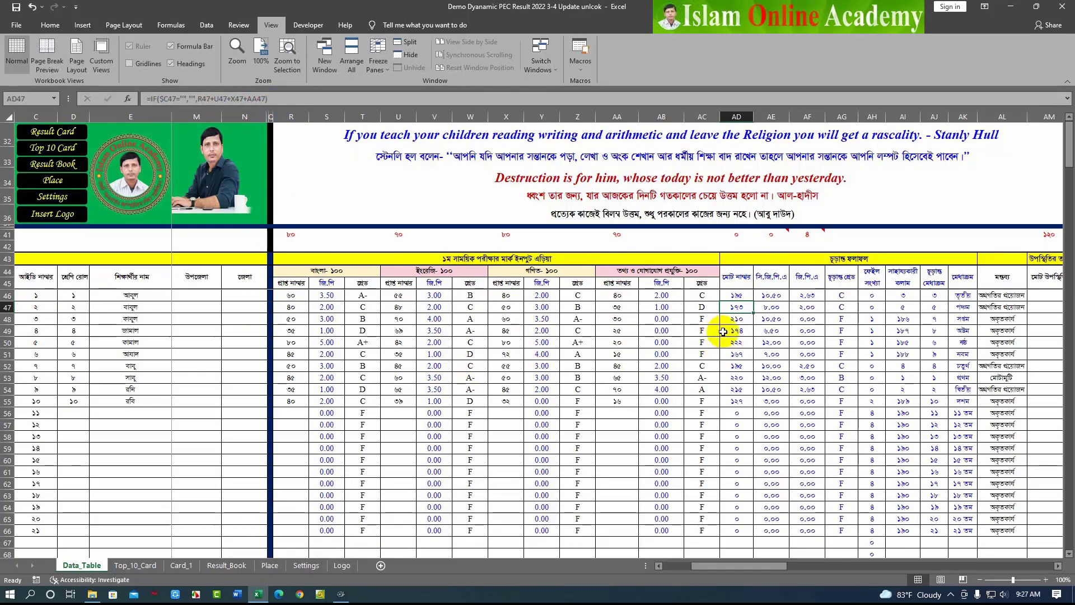
click(771, 330)
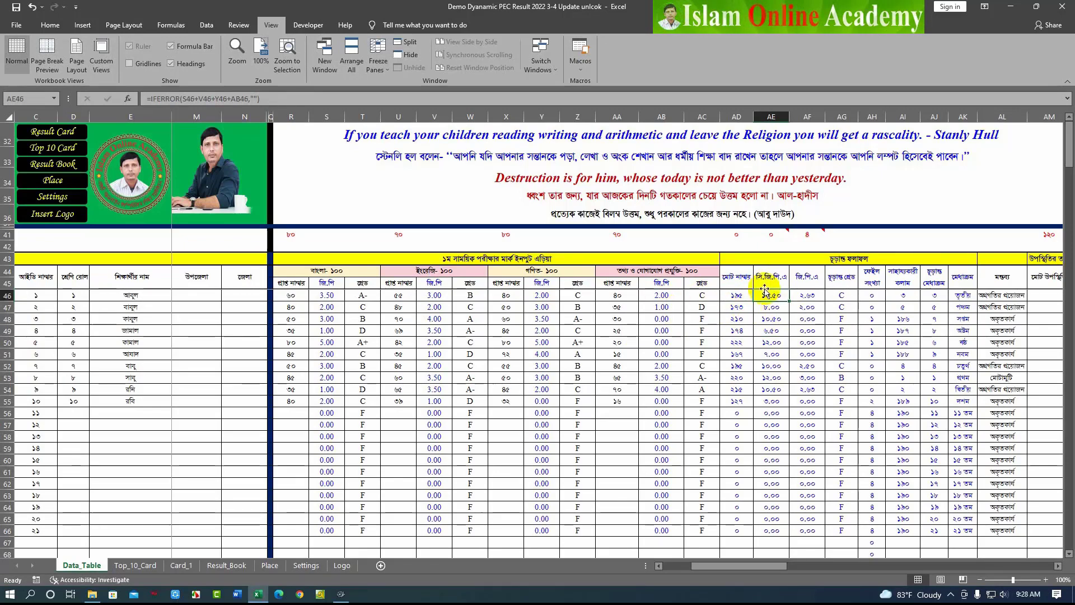
- Enter =IFERROR(S46+V46+Y46+AB46,"") in AE46 to sum the four subject grade points to ১০.৫০
double_click(772, 295)
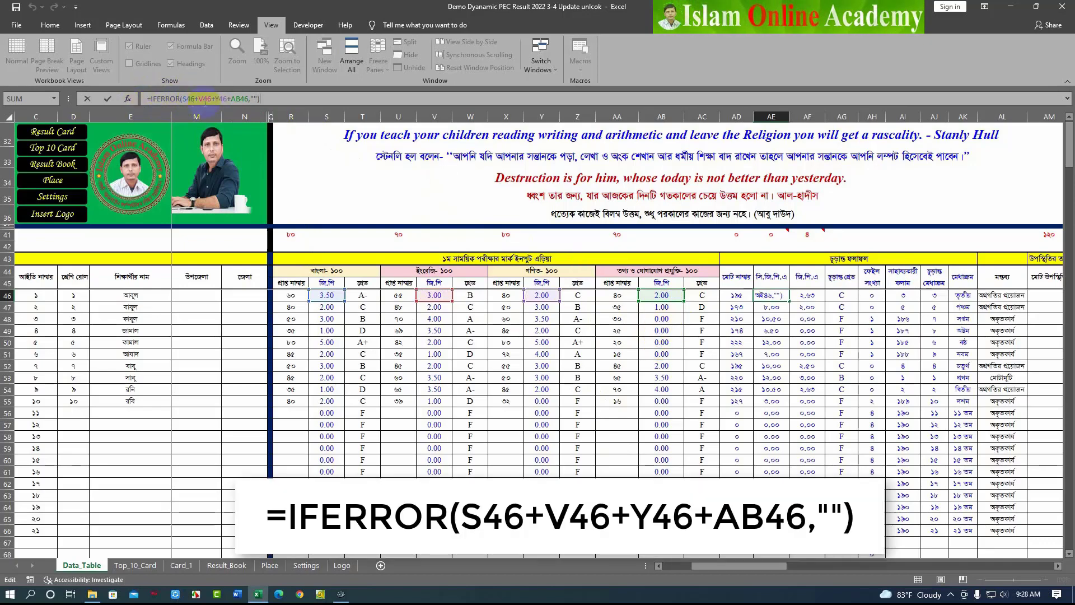
key(Tab)
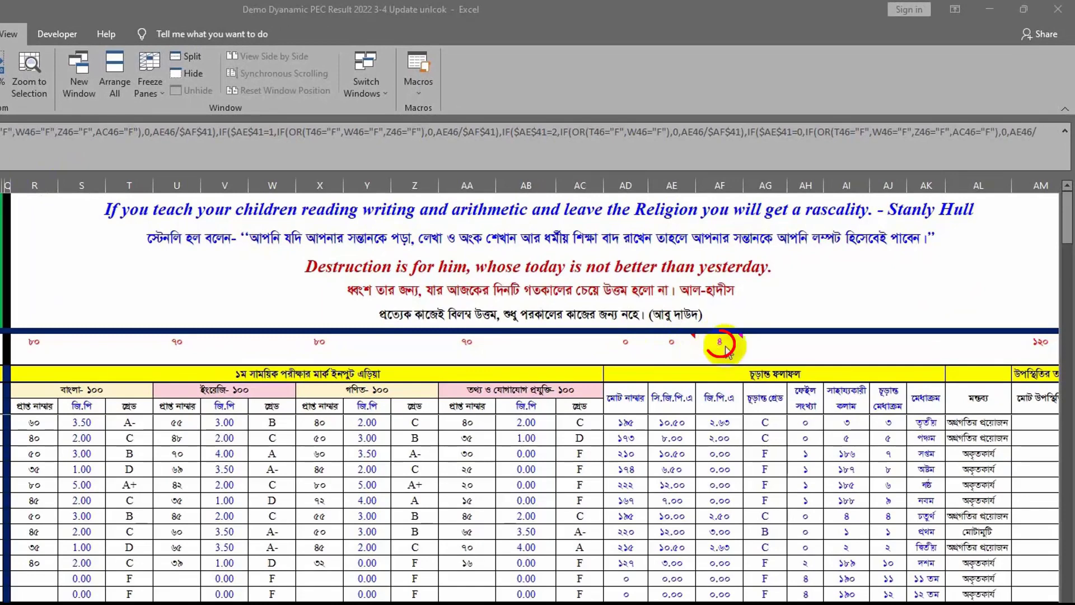
click(721, 345)
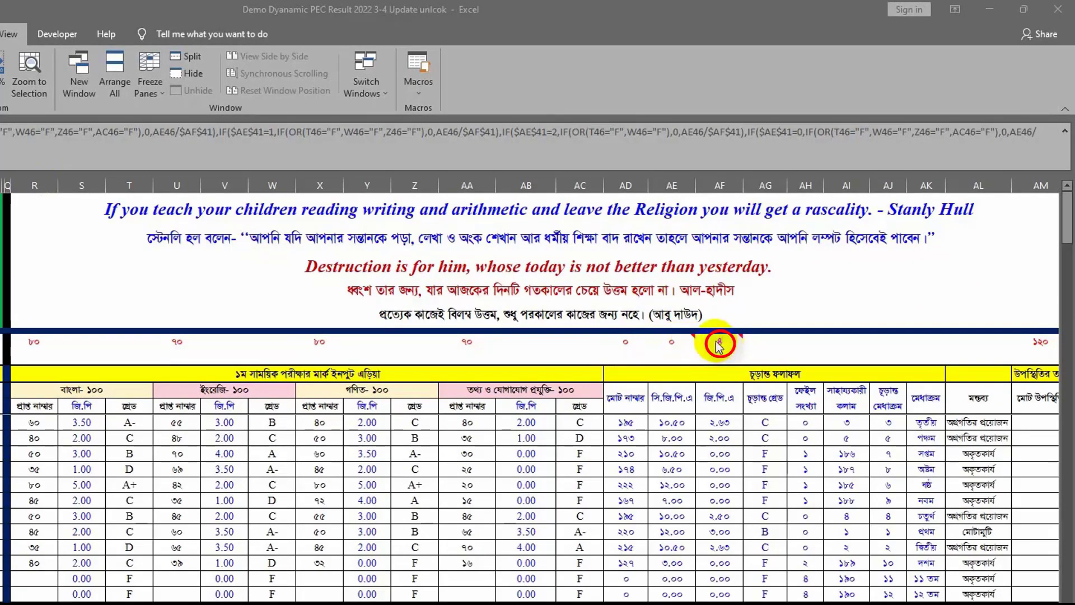
click(671, 344)
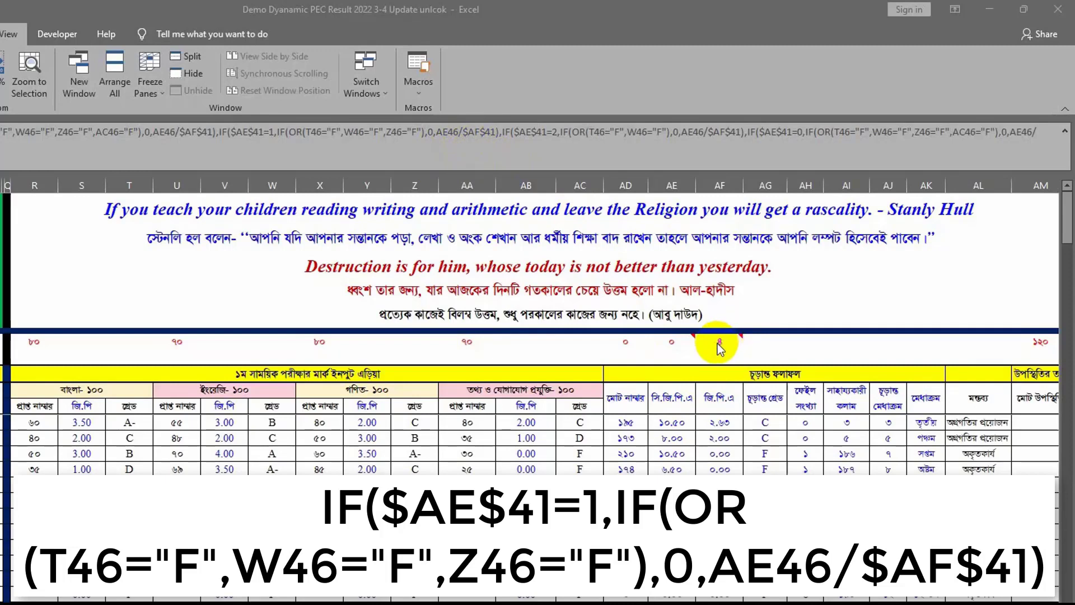
- Finish the nested IF/IFERROR GPA formula dividing AE46 by $AF$41, so AF46 shows ২.৬৩
click(567, 140)
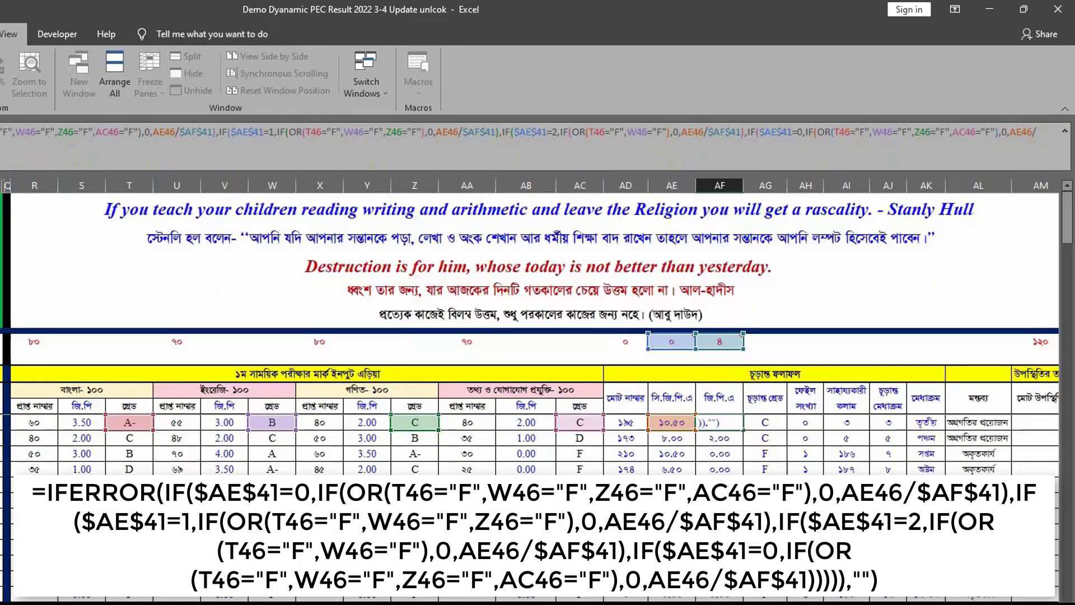
key(Return)
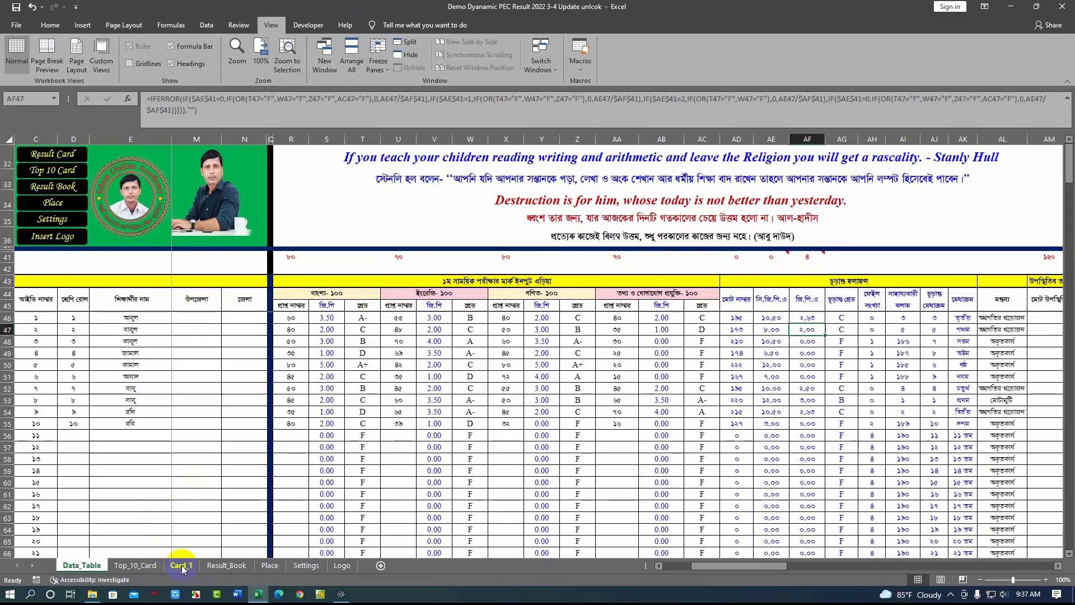
- Compare the Settings sheet with the first student's ICT mark in AA46 and the second student's total
click(306, 565)
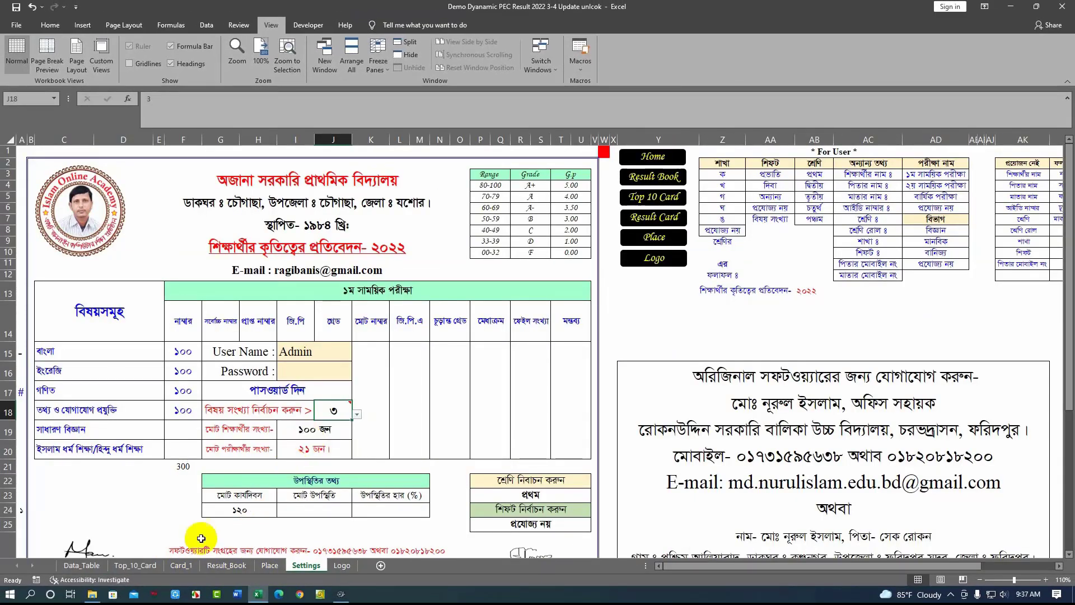
click(84, 565)
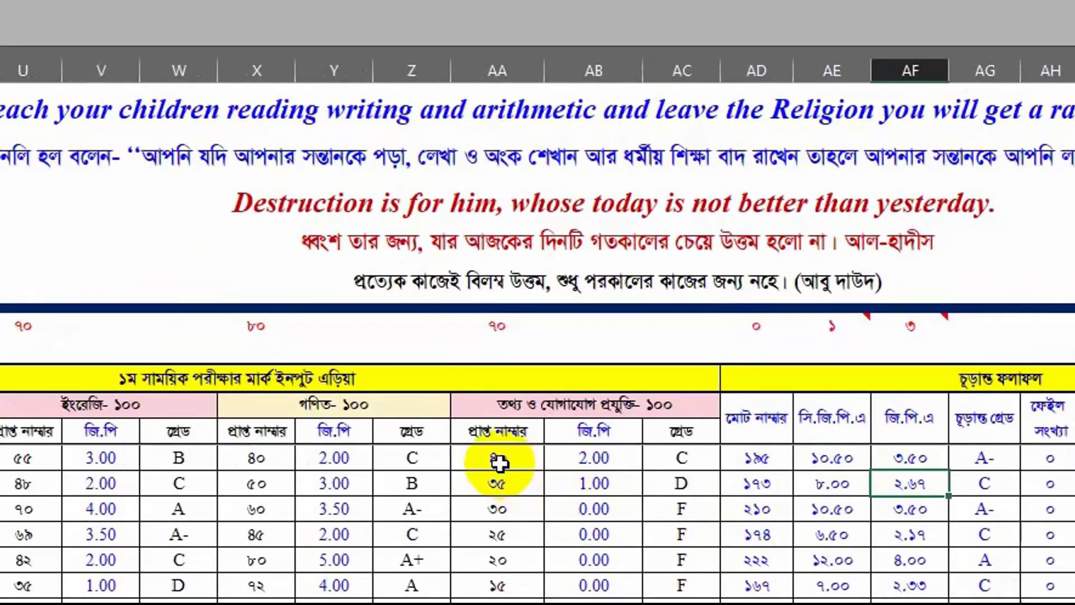
click(500, 462)
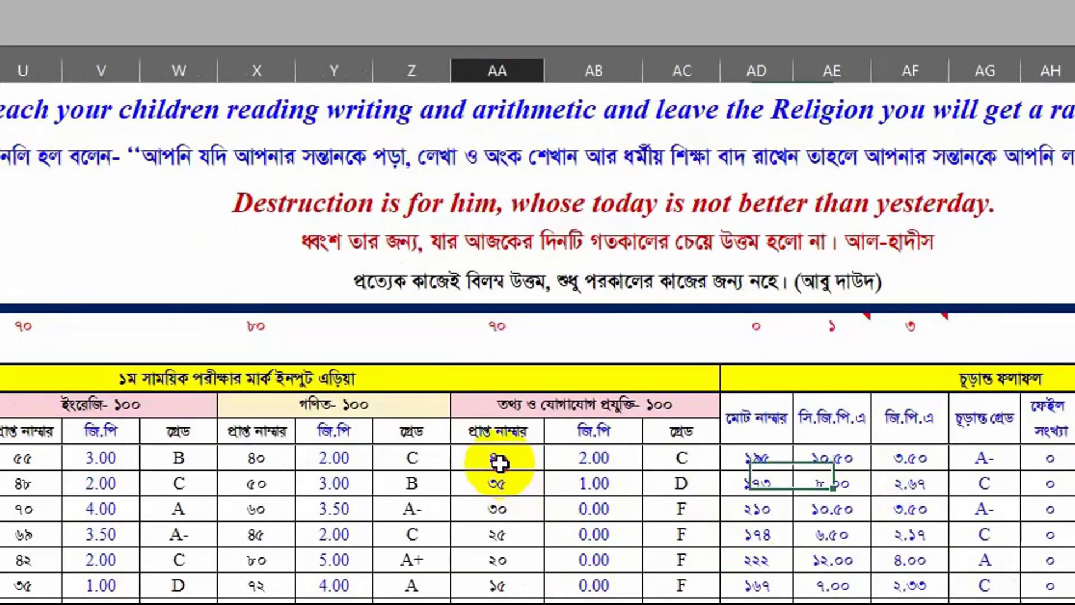
click(758, 483)
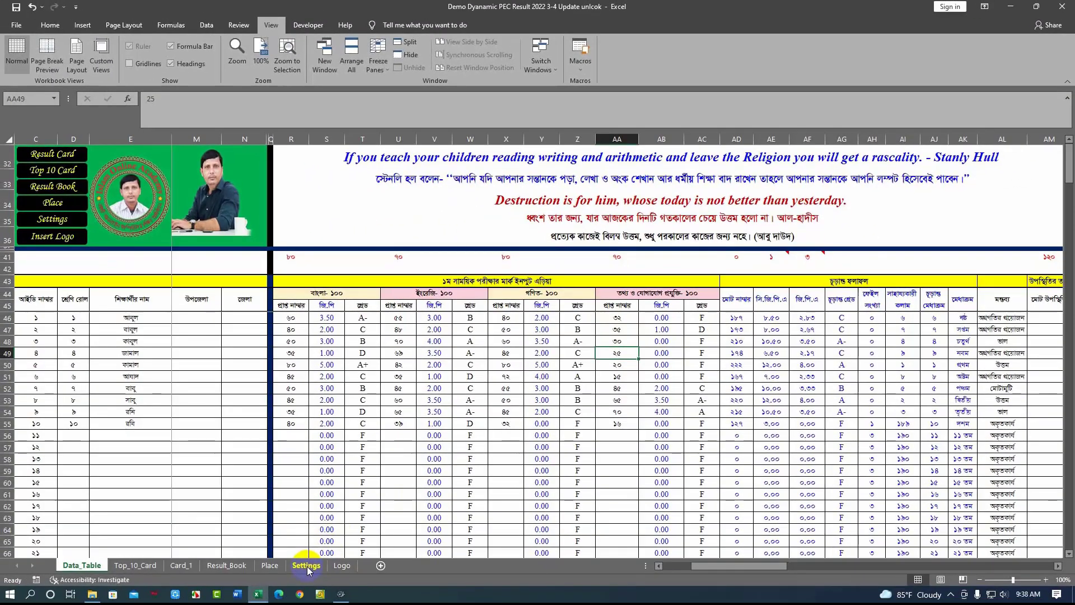
- Review the first student's ICT mark ৩২, final grade F and AH46 COUNTIF fail count of ১
click(306, 565)
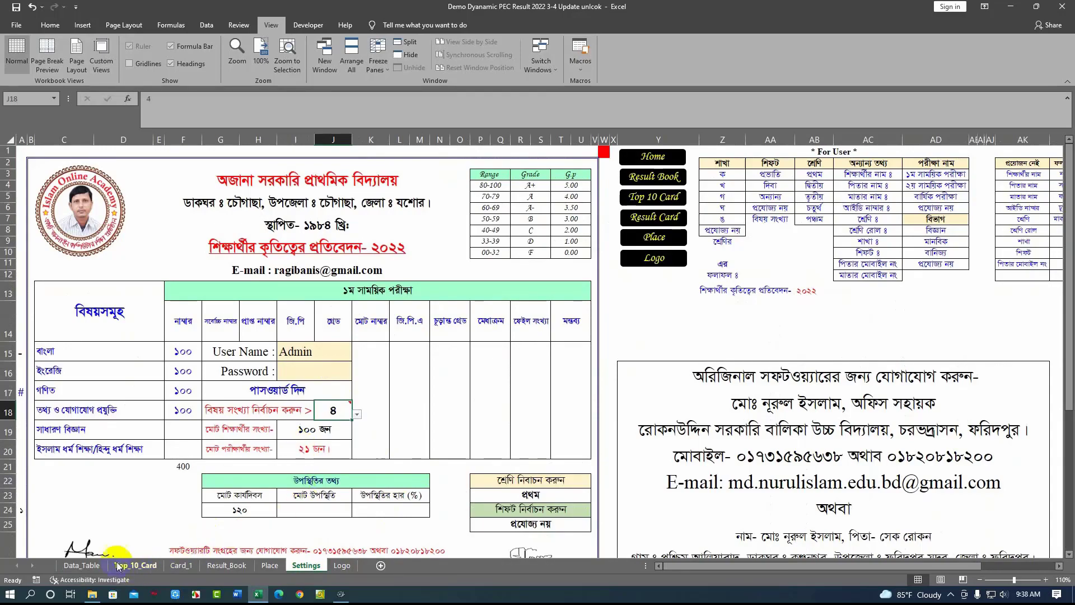
click(136, 566)
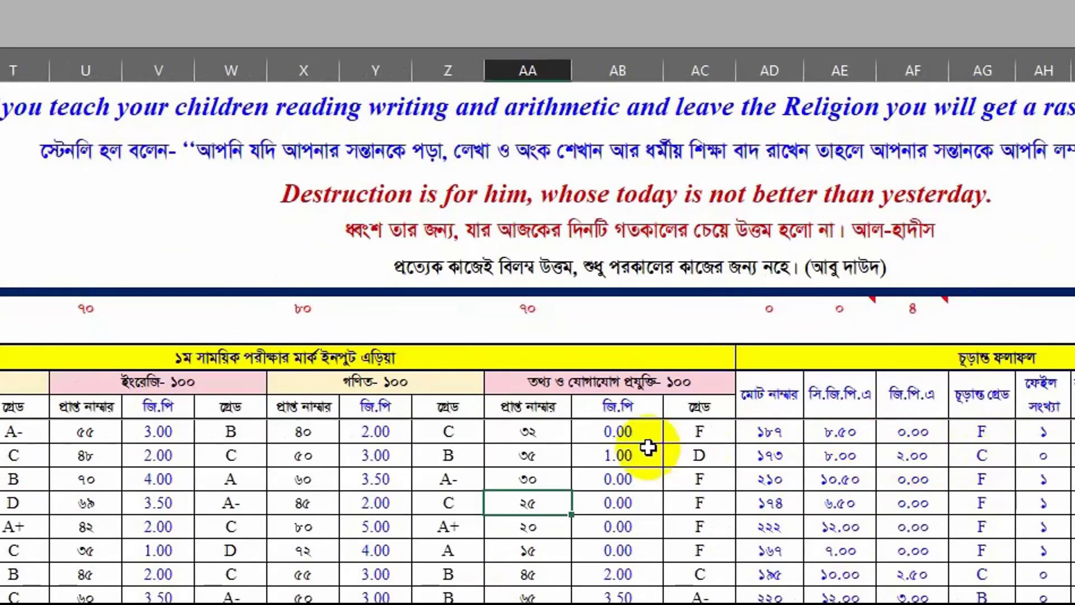
click(519, 433)
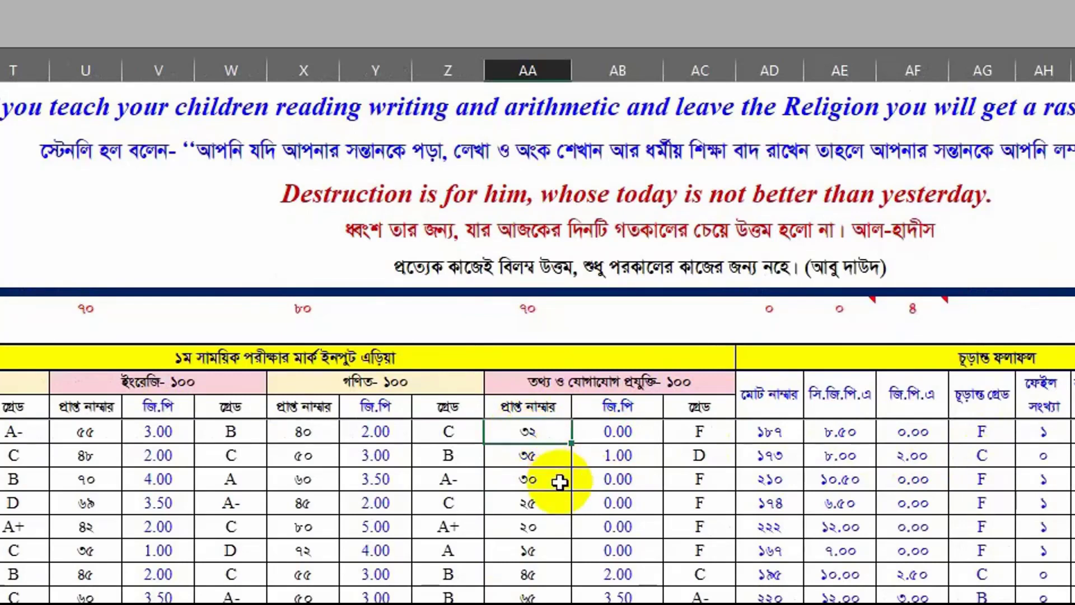
click(987, 432)
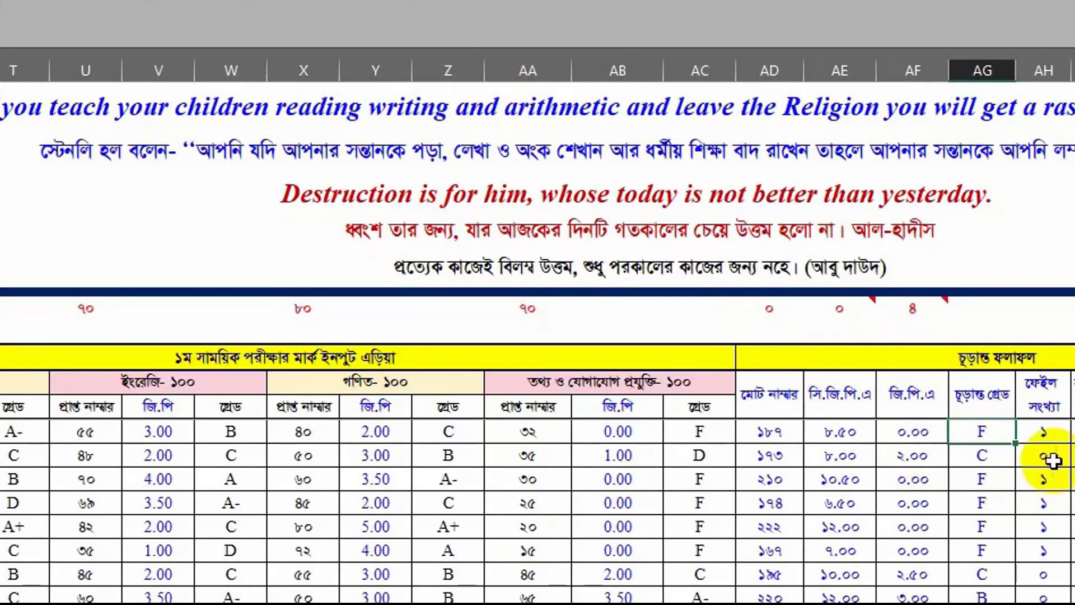
click(1041, 432)
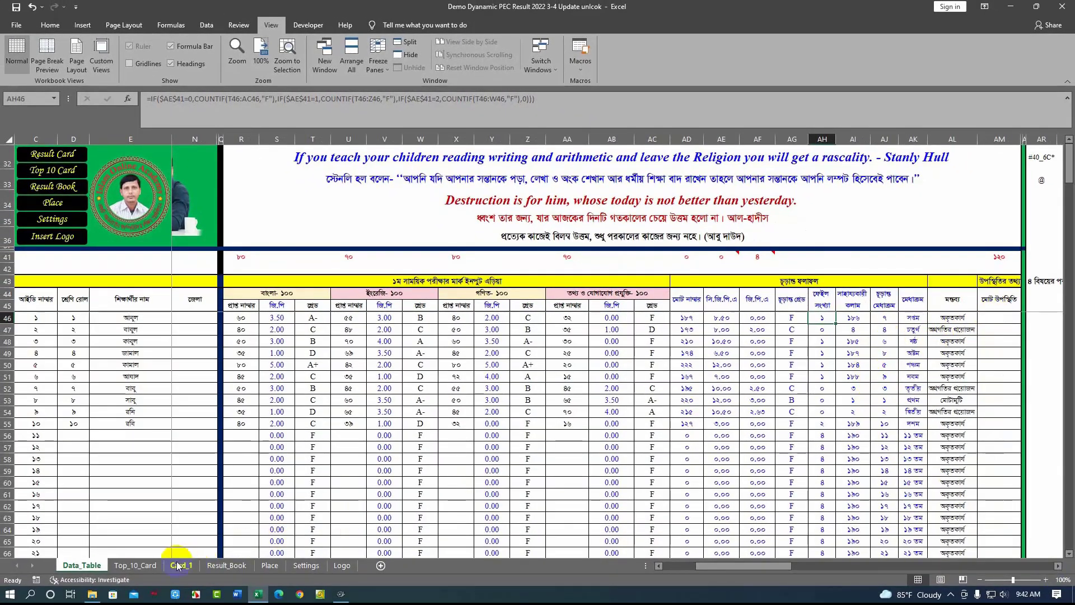
click(144, 566)
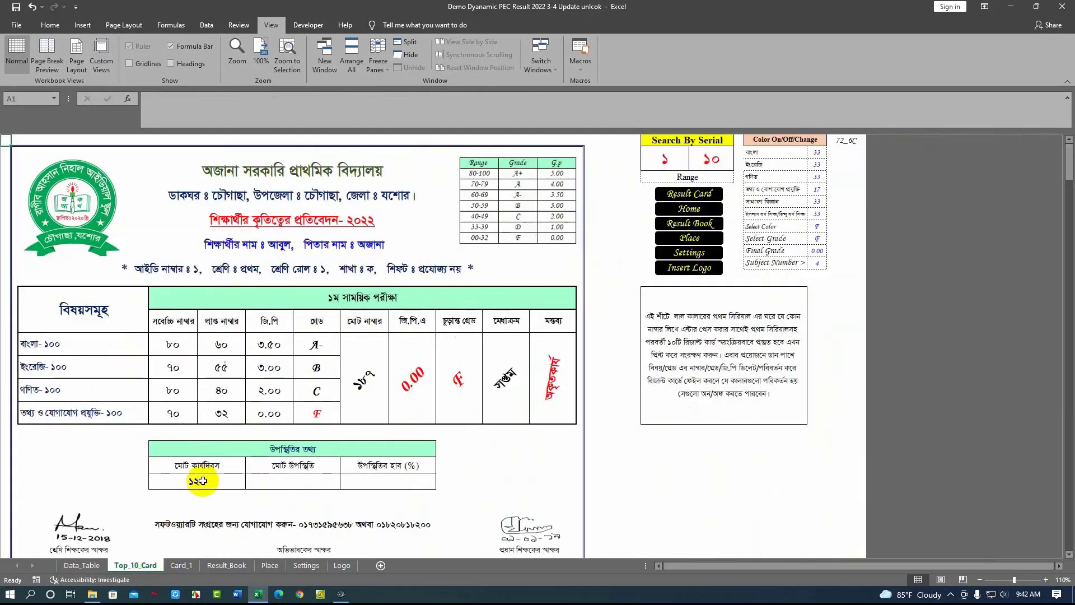
click(308, 567)
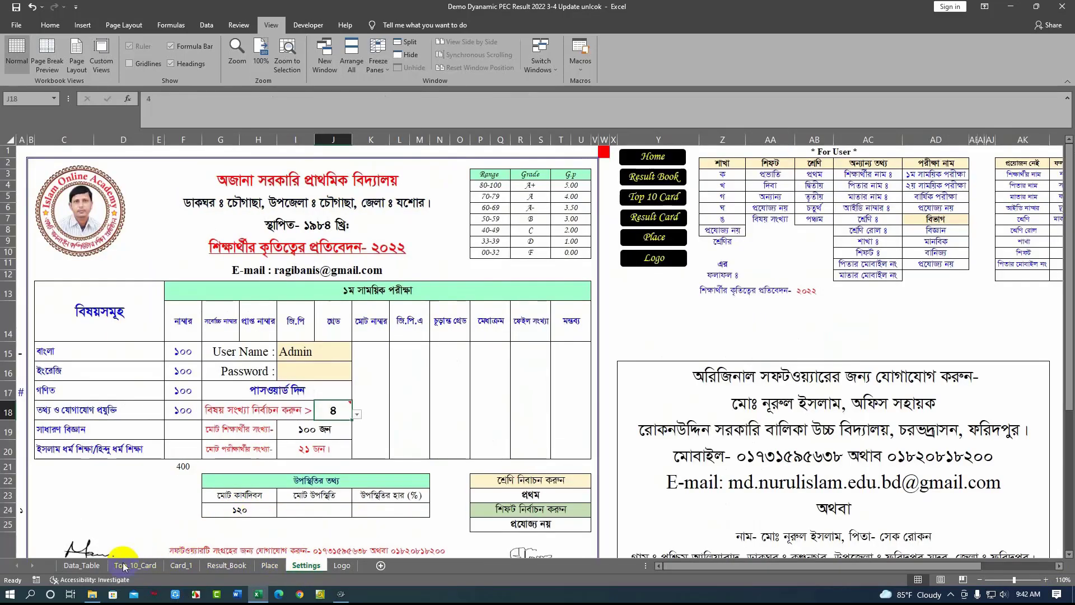
click(81, 565)
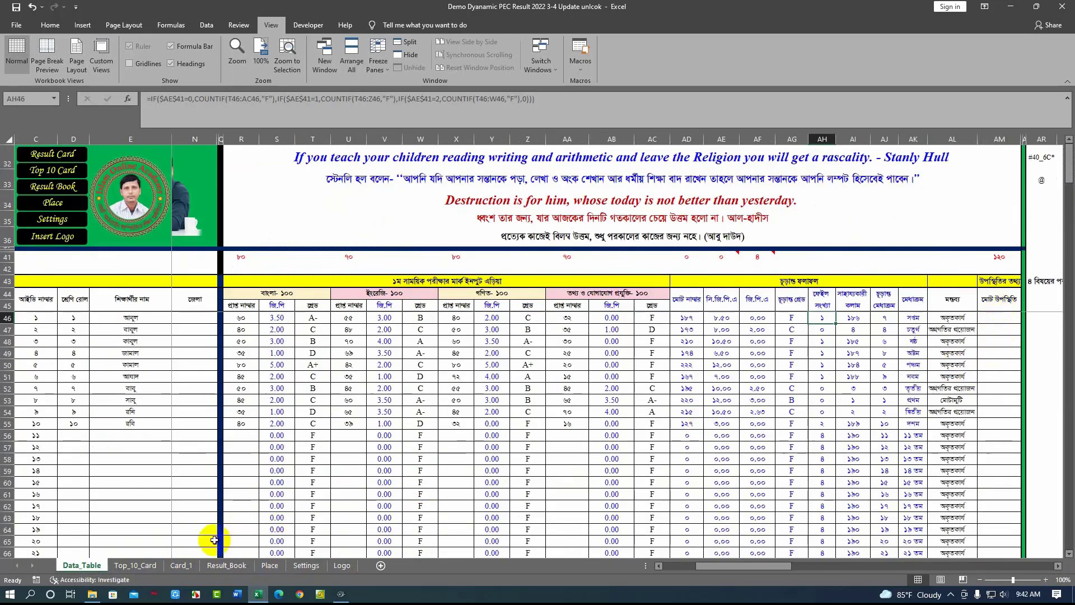
click(140, 567)
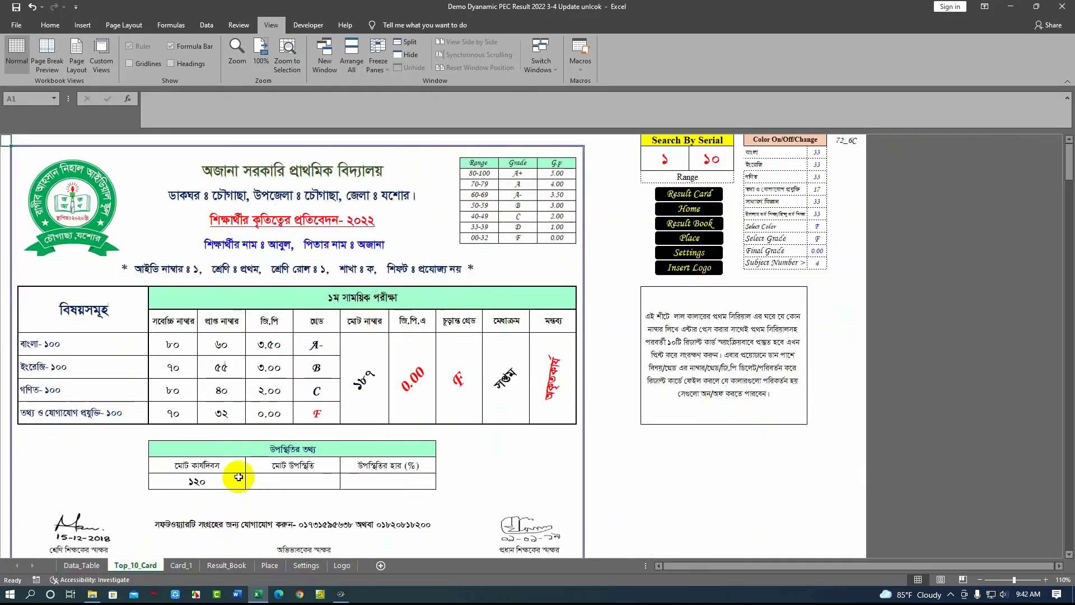